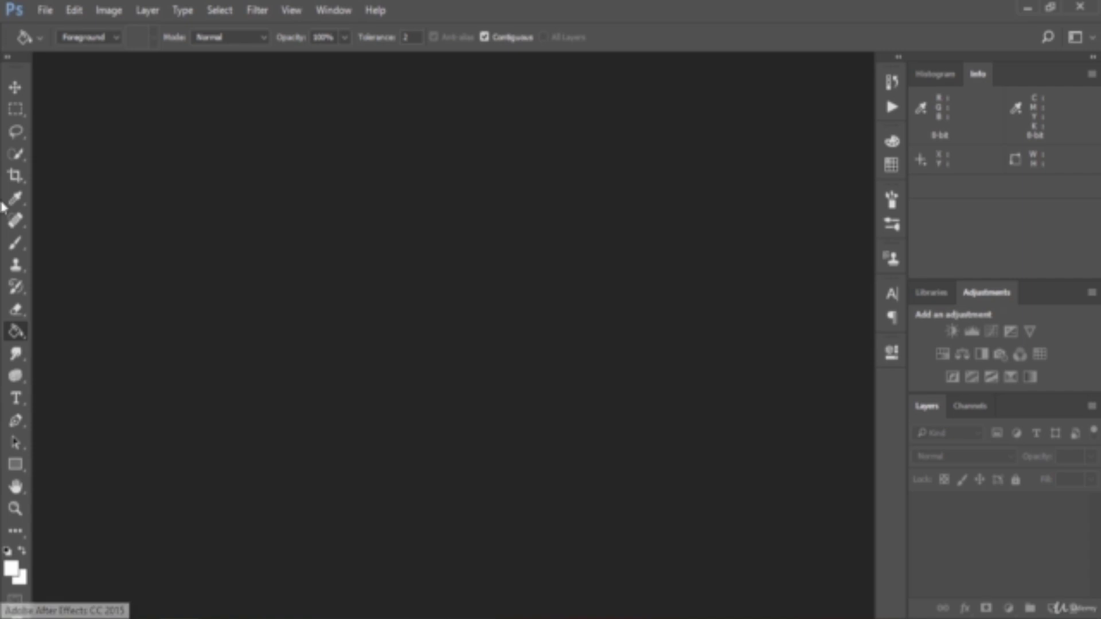
Step: Open 3-kids.jpg, unlock its Background layer, duplicate it and set the copy to Multiply
left_click(50, 14)
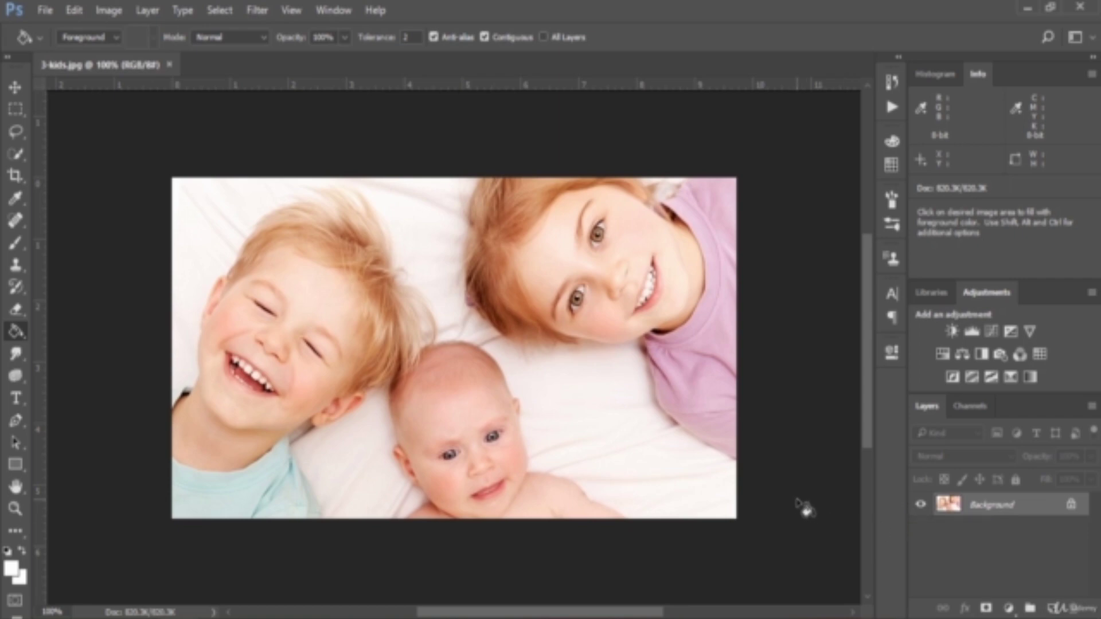
left_click(1070, 506)
key("ctrl+j")
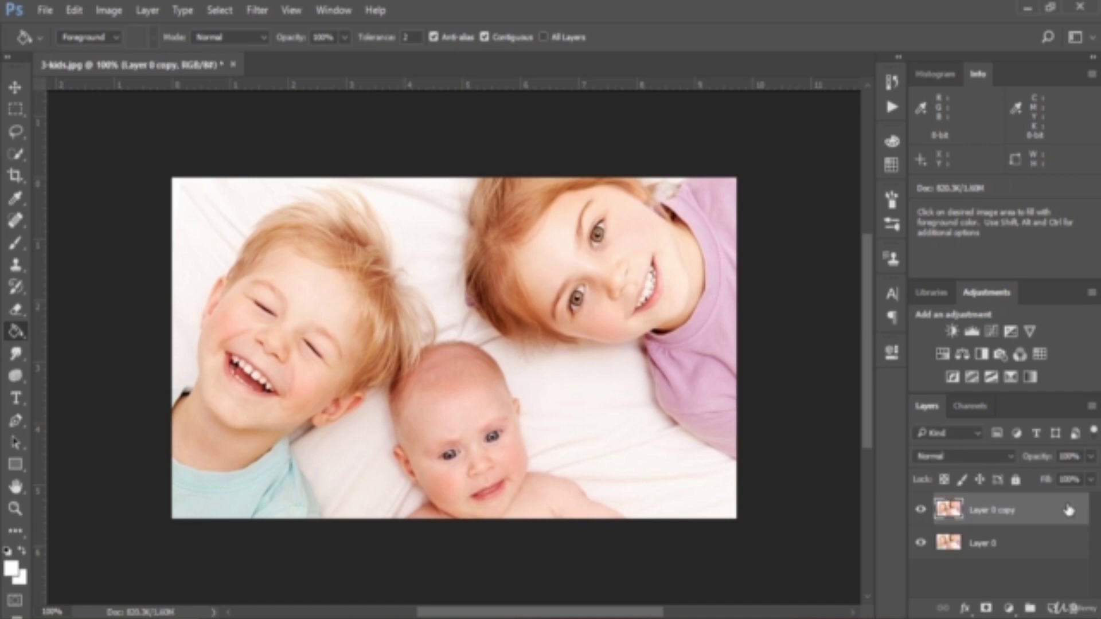
left_click(973, 454)
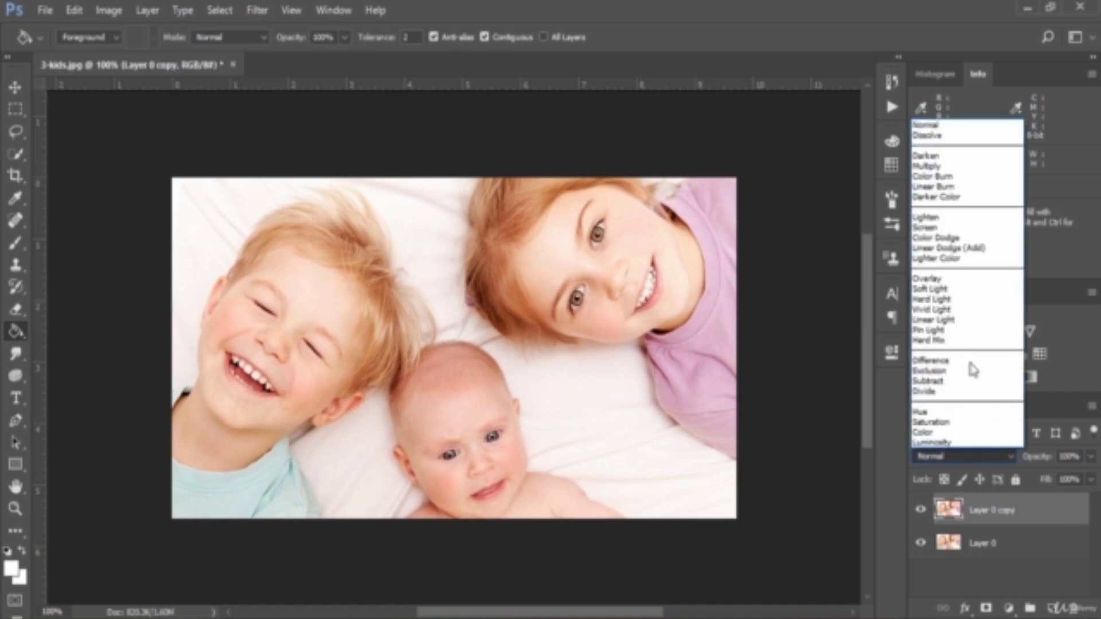
left_click(973, 166)
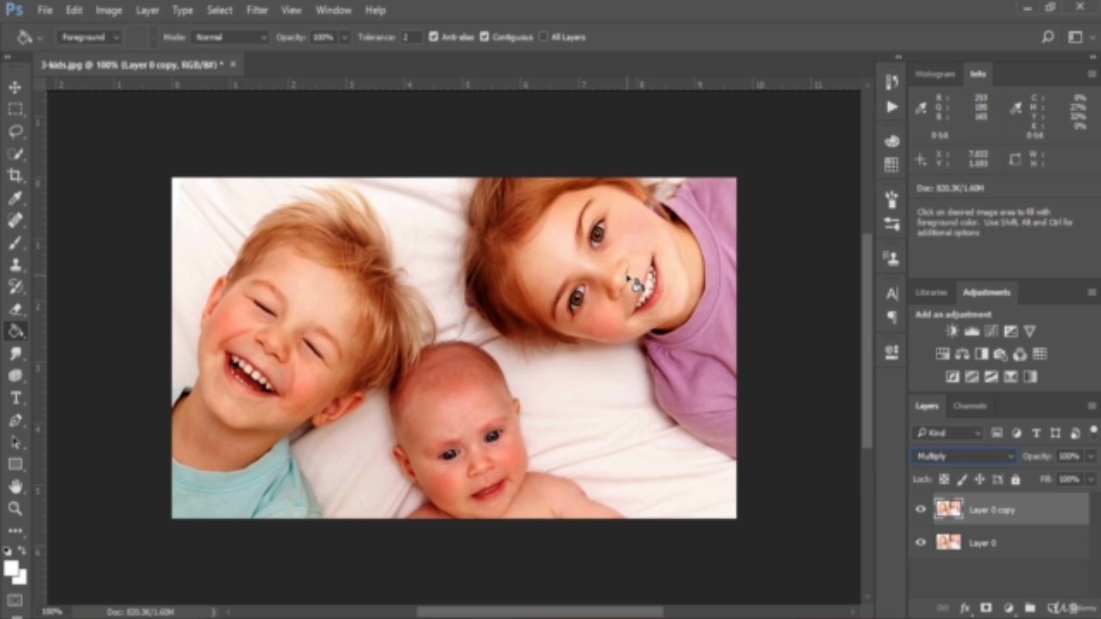
Step: Set the original Layer 0 to Multiply blending as well
left_click(1021, 546)
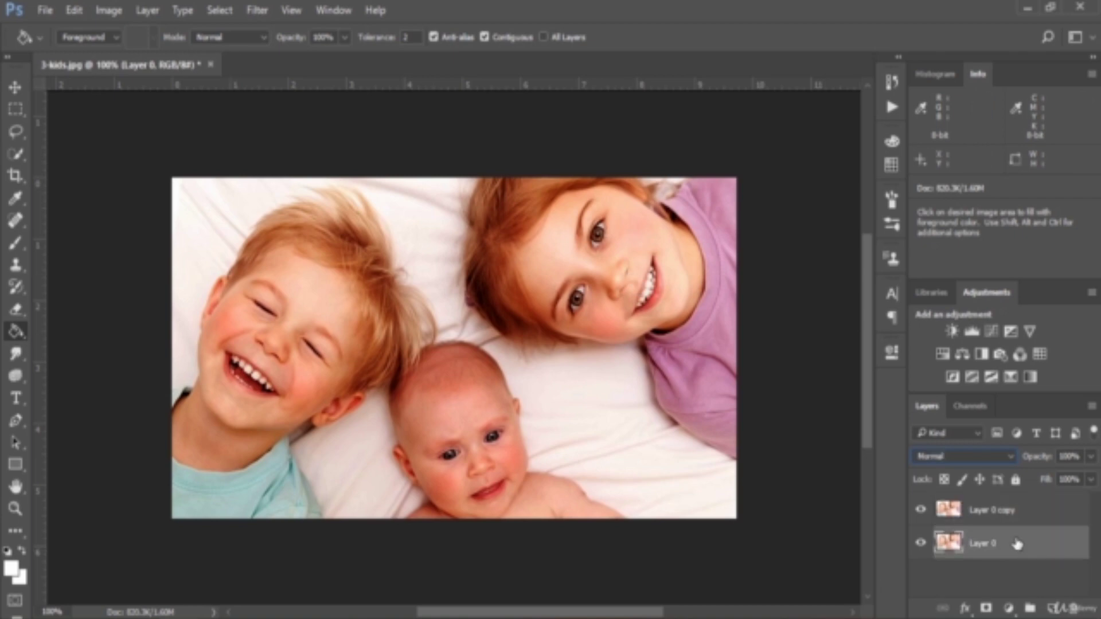
left_click(981, 457)
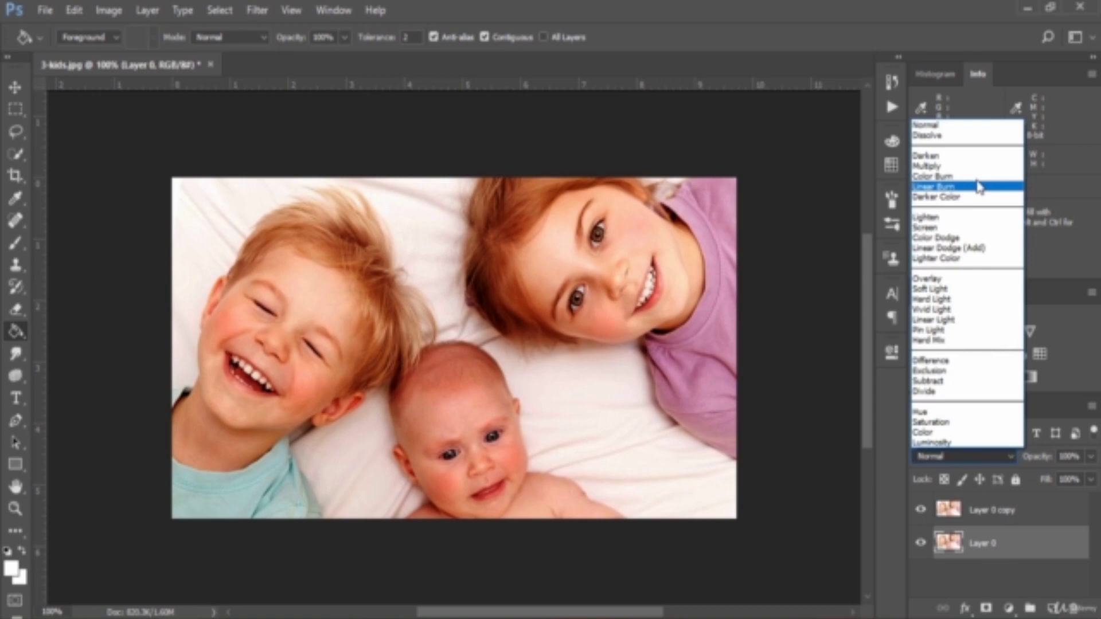
left_click(971, 166)
Step: Stack four more duplicates of the Multiply layer to darken the photo heavily
left_click_drag(1041, 557, 1030, 608)
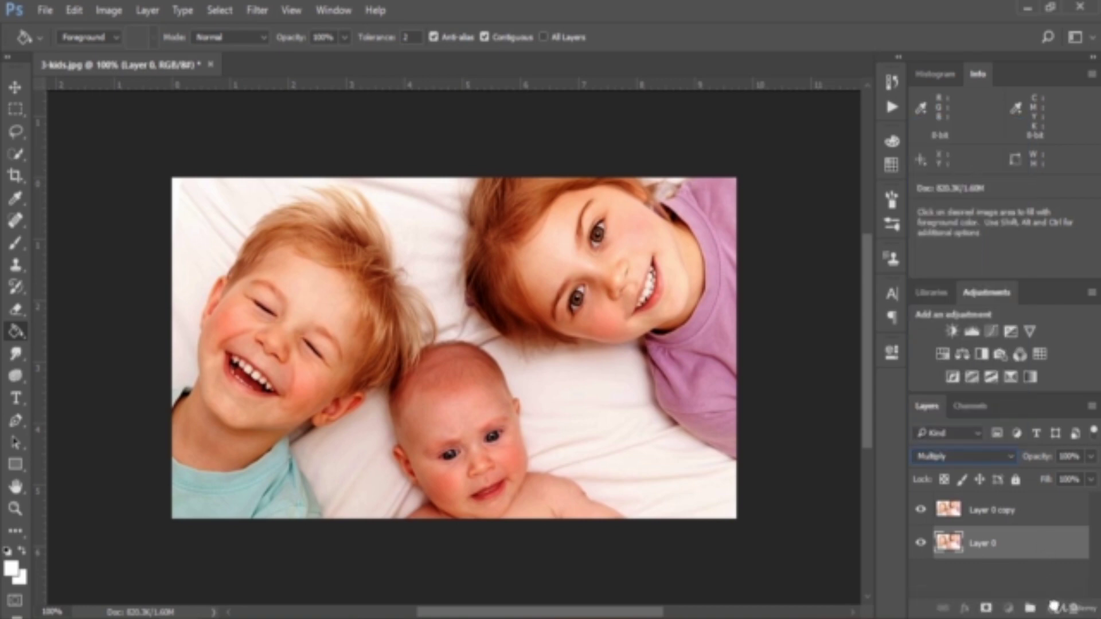
left_click_drag(1035, 543, 1044, 605)
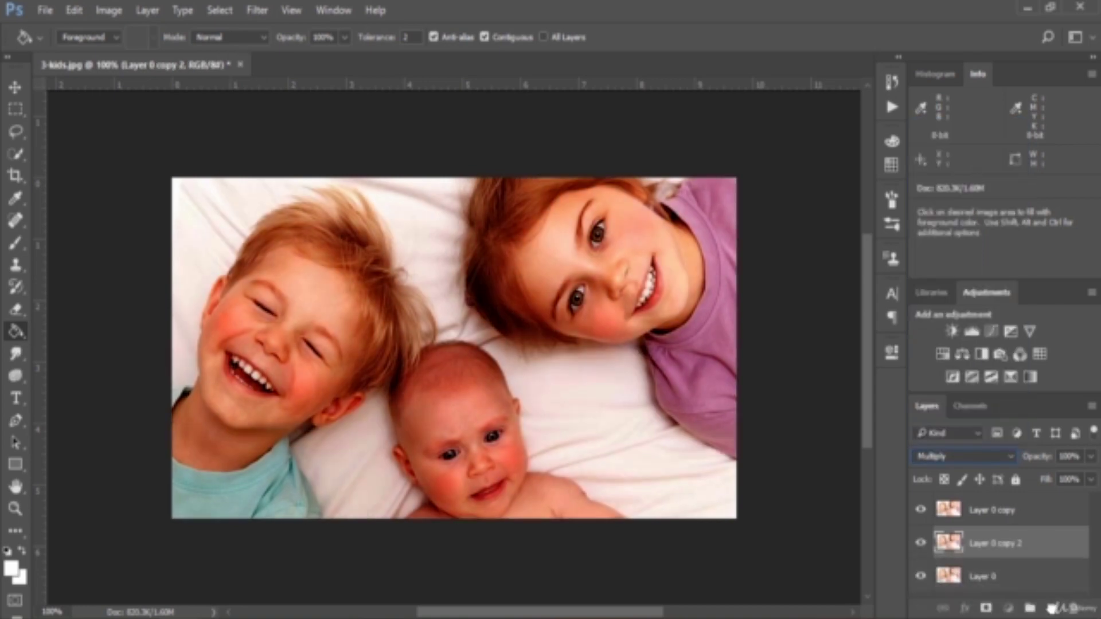
left_click_drag(1044, 543, 1055, 610)
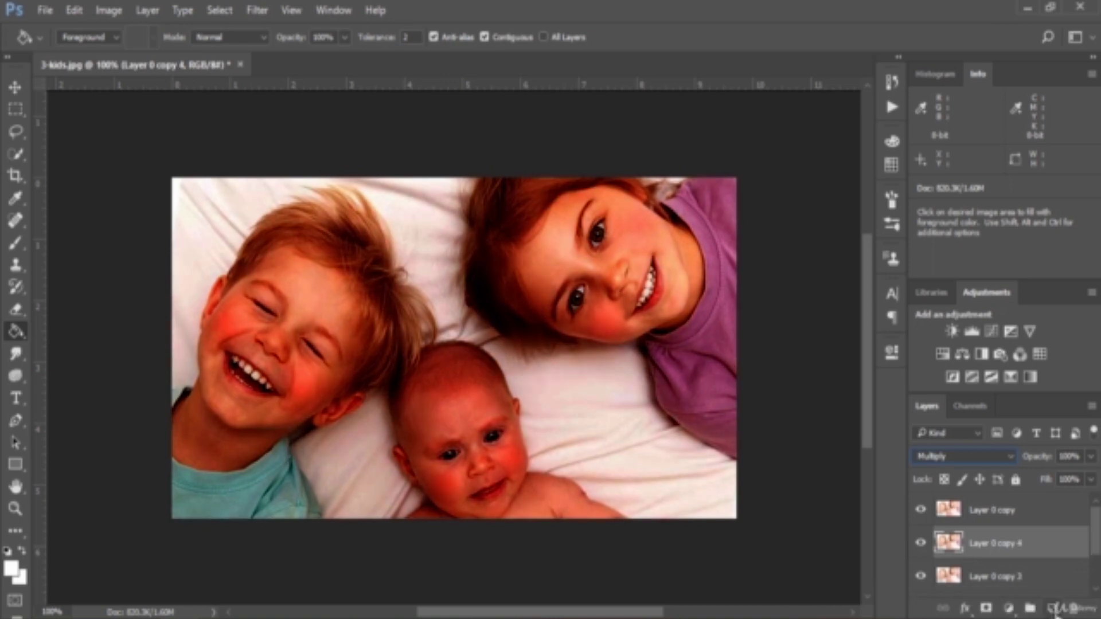
left_click_drag(1048, 543, 1057, 609)
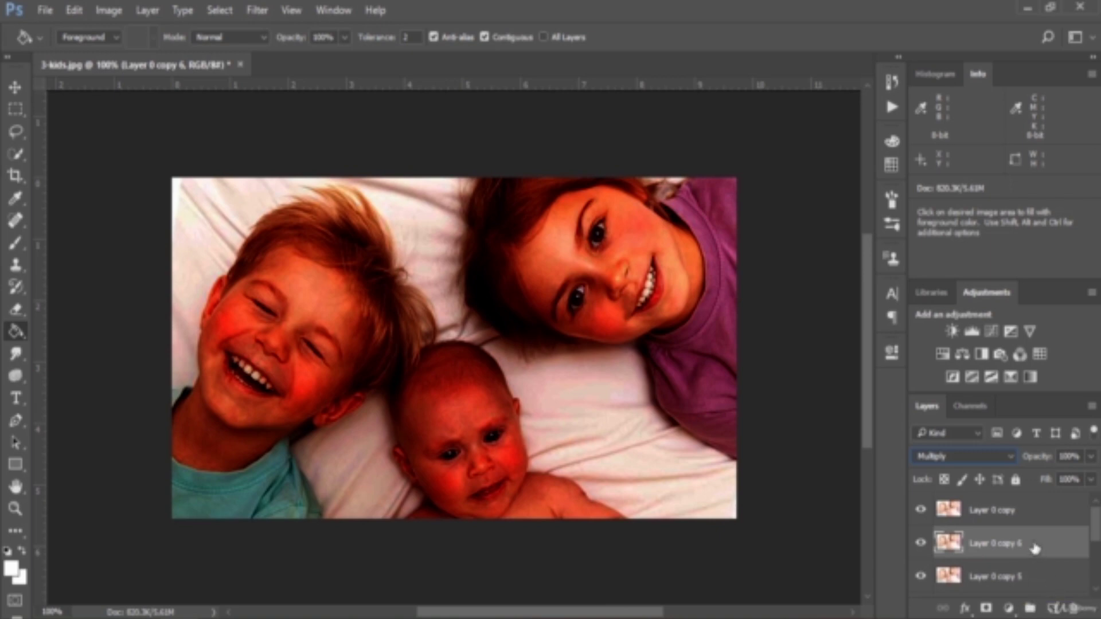
Step: Revert to the two-layer state and set Layer 0 copy to Multiply
left_click(955, 510)
key("v")
left_click(986, 452)
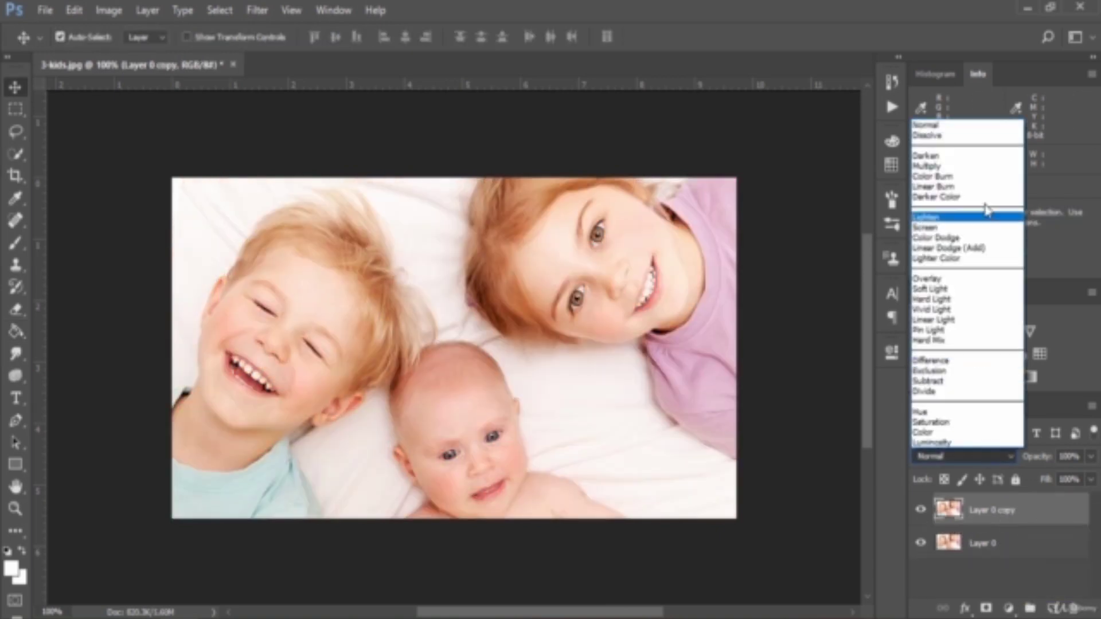
left_click(929, 165)
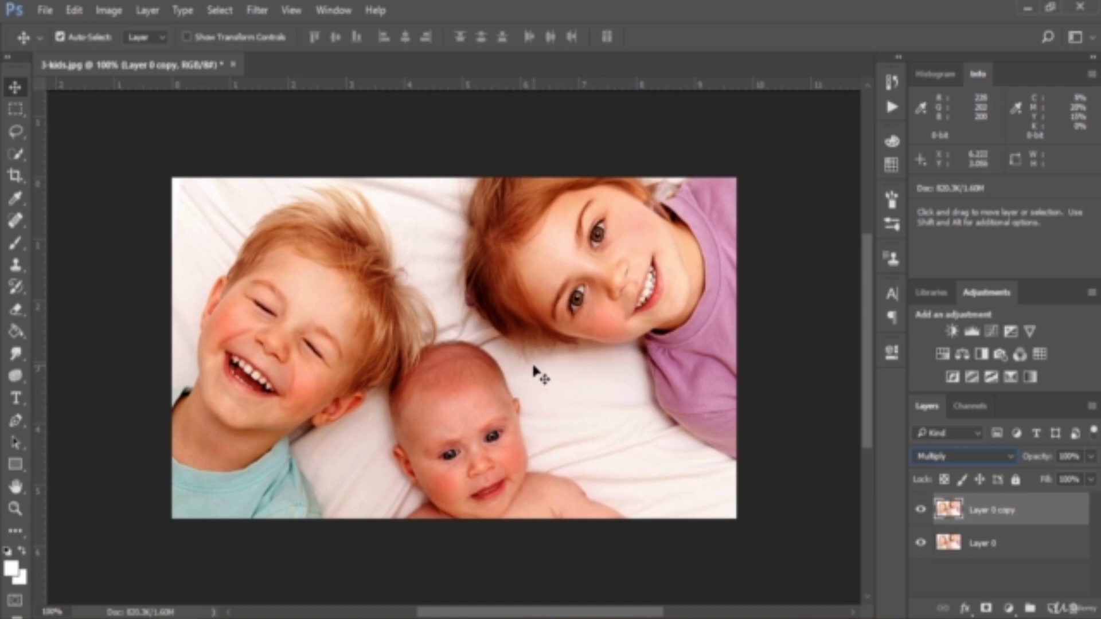
Step: Create a new white Untitled-1 document at 1366 × 768 pixels
left_click(45, 10)
left_click(57, 32)
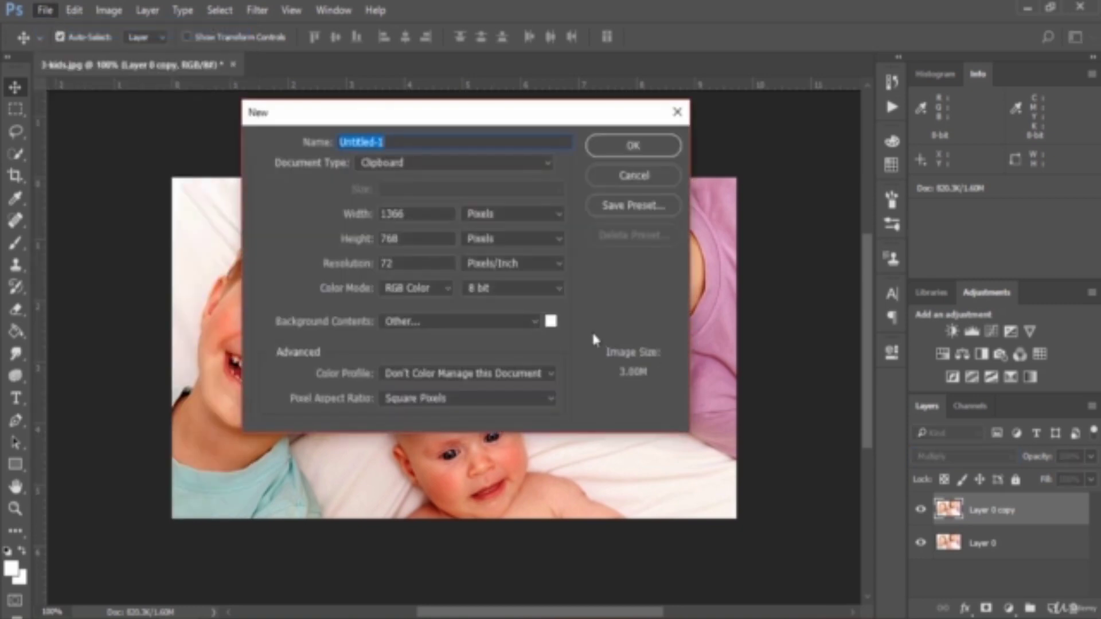
left_click(632, 146)
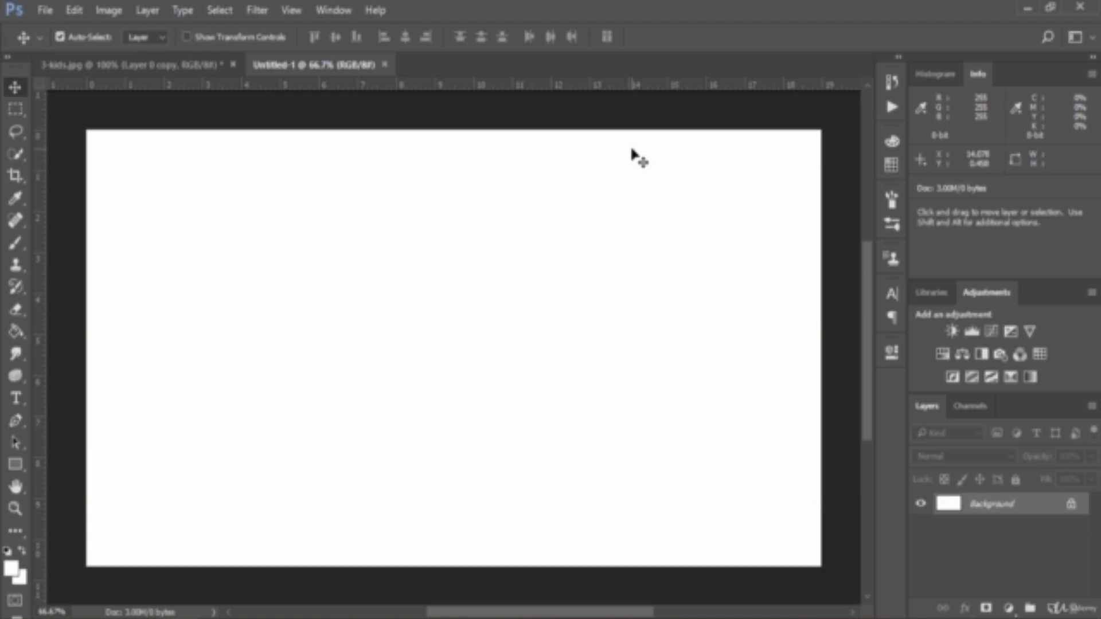
left_click(16, 464)
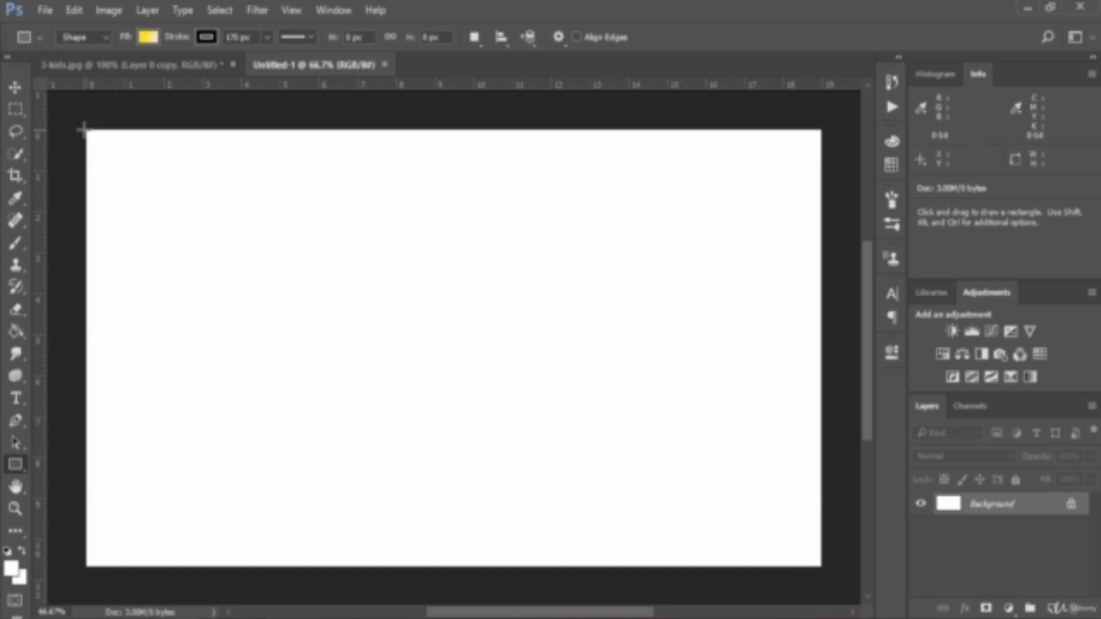
Step: Draw a rectangle over the canvas's left half with grey fill and 0 px stroke
mouse_move(86, 130)
left_mouse_down()
mouse_move(209, 181)
mouse_move(465, 447)
mouse_move(498, 519)
mouse_move(479, 578)
mouse_move(460, 570)
left_mouse_up()
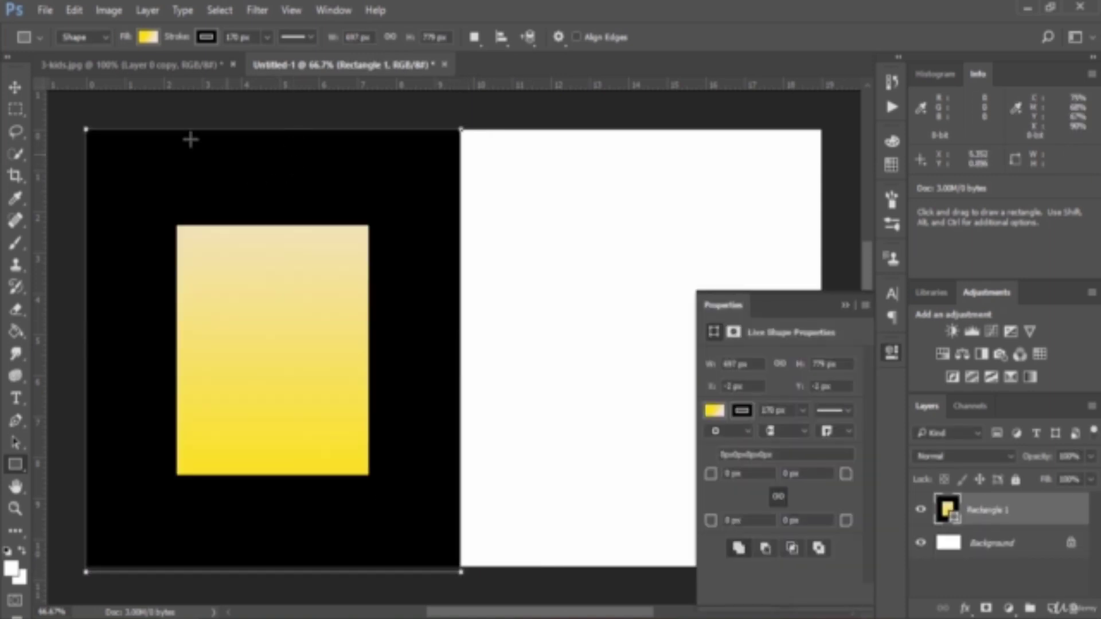
left_click(148, 38)
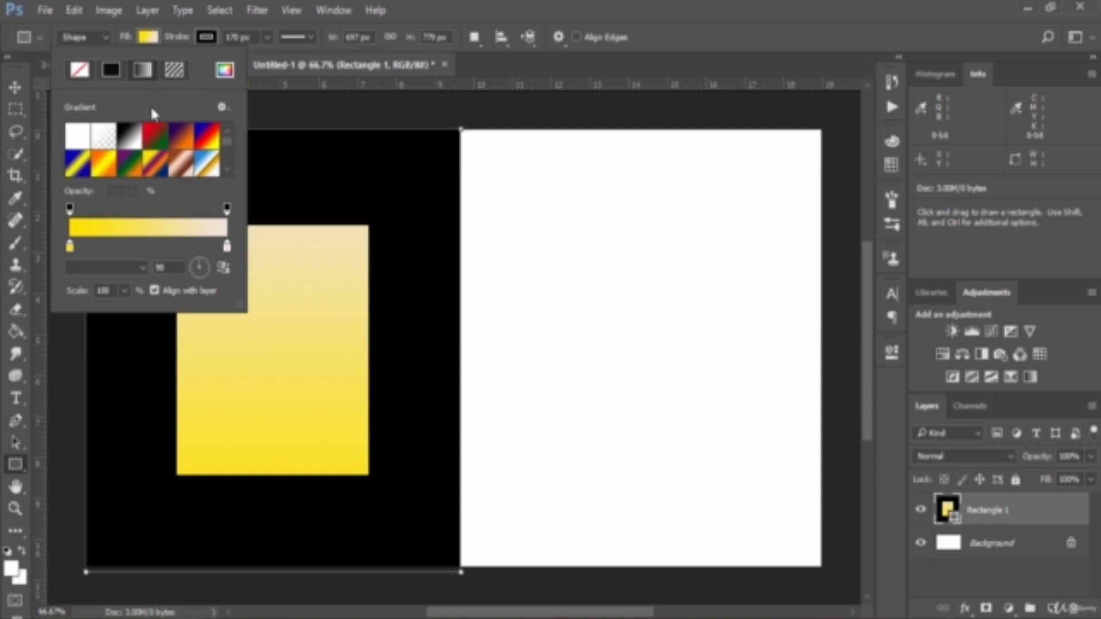
left_click(225, 69)
left_click(943, 166)
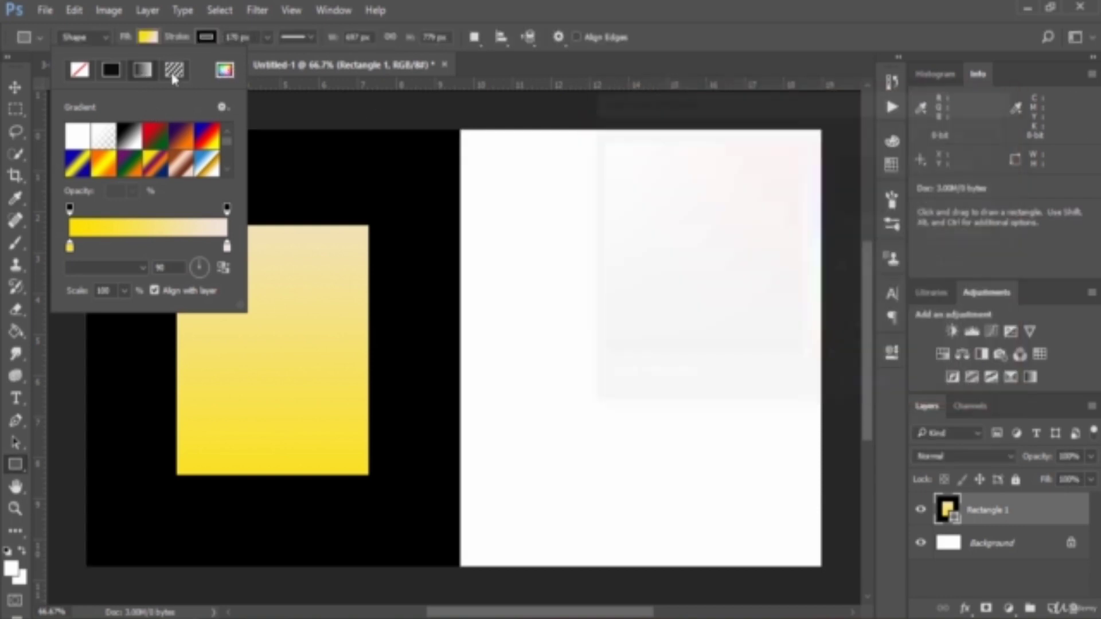
left_click(81, 71)
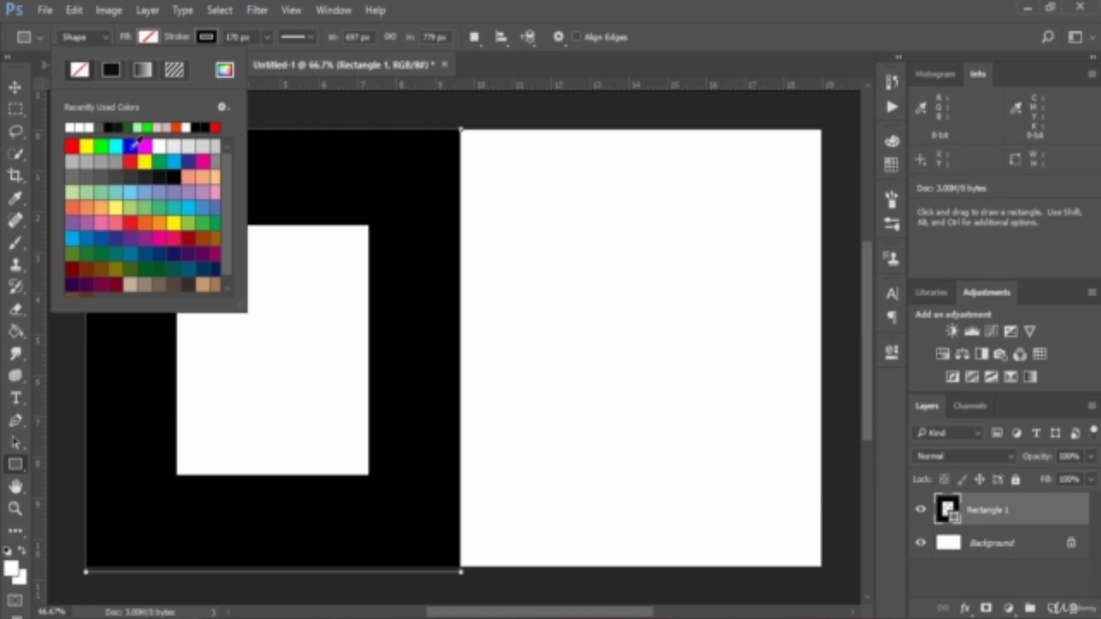
left_click(81, 179)
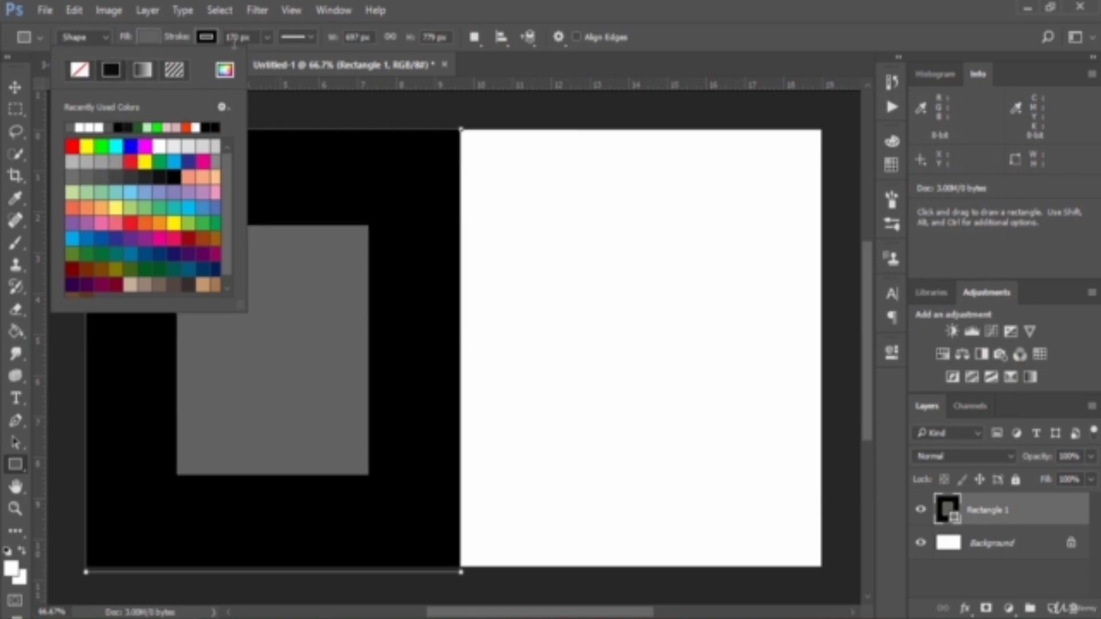
left_click_drag(193, 38, 37, 44)
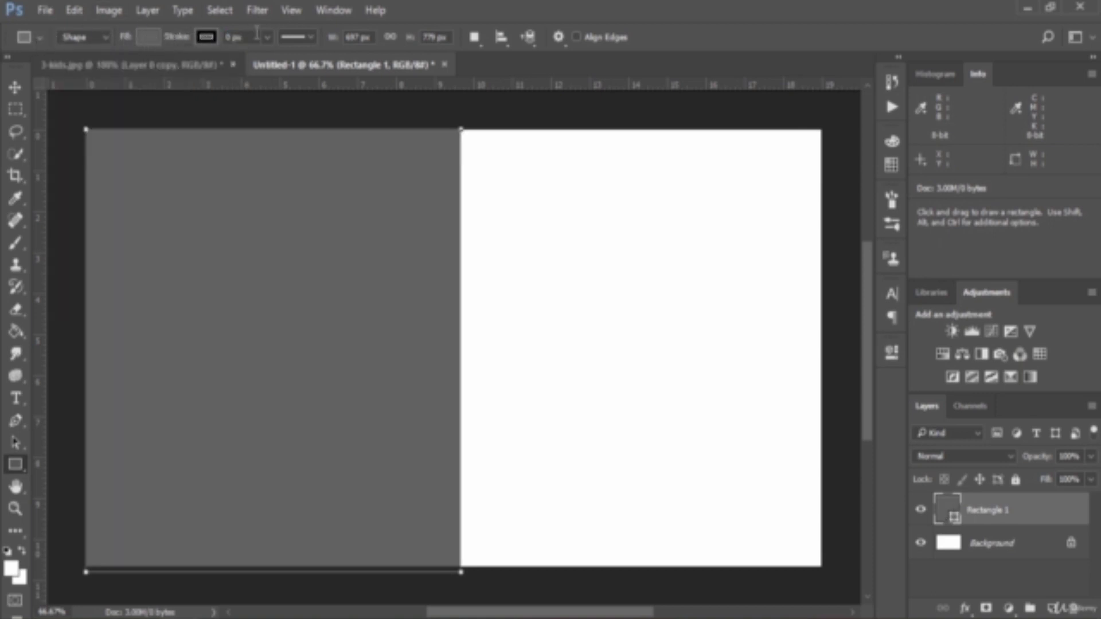
left_click(14, 87)
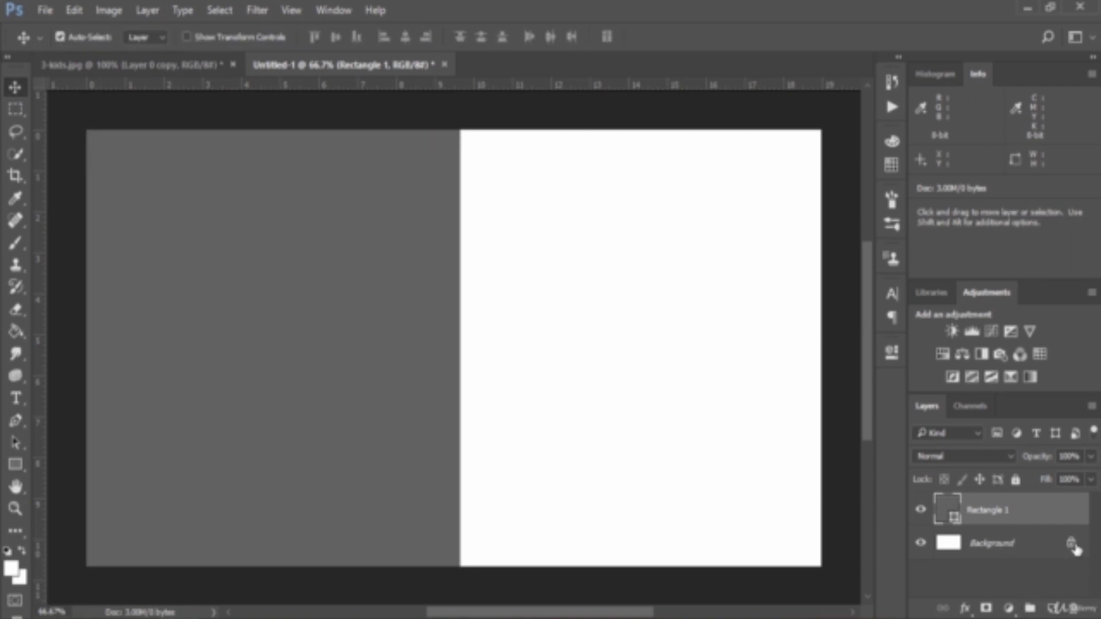
Step: Unlock the white background and merge it with the grey rectangle into Rectangle 1
left_click(1071, 543)
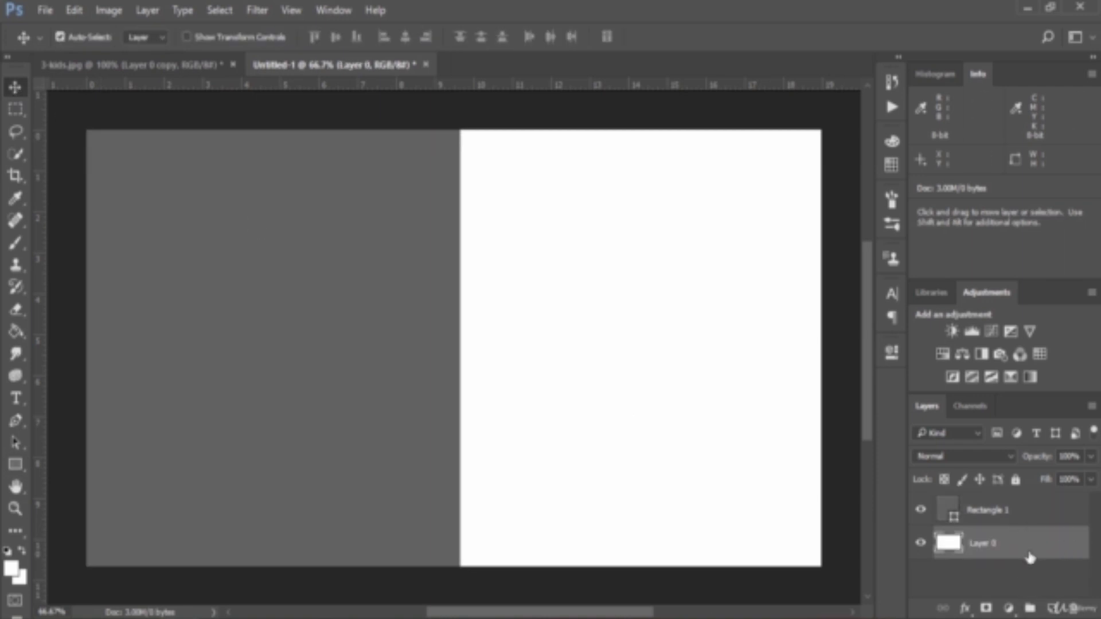
left_click(1022, 521)
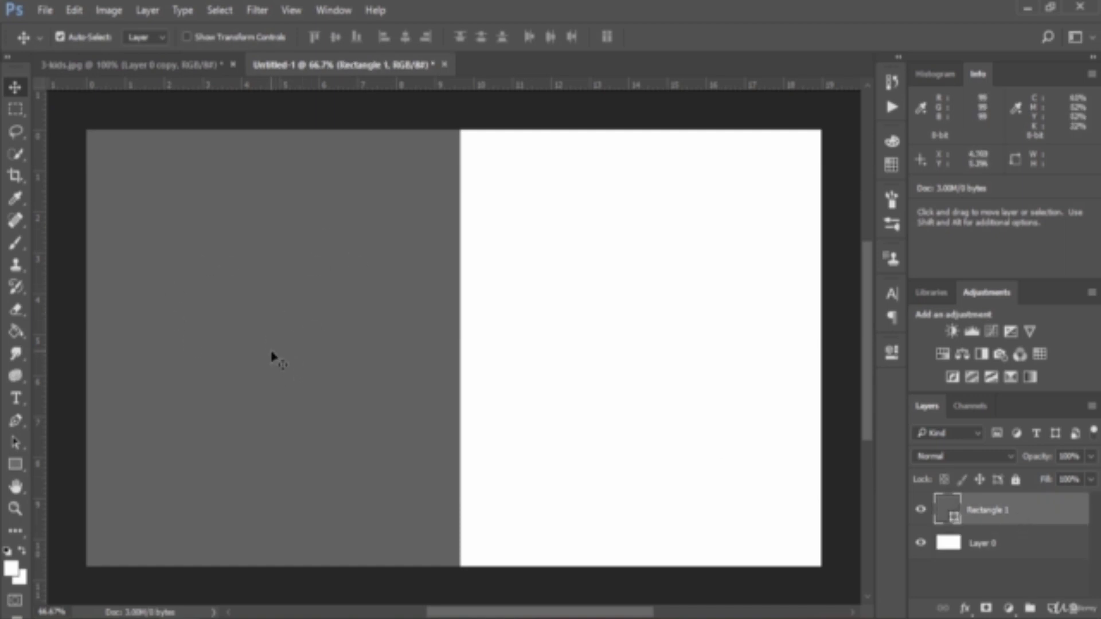
left_click(1023, 554, "shift")
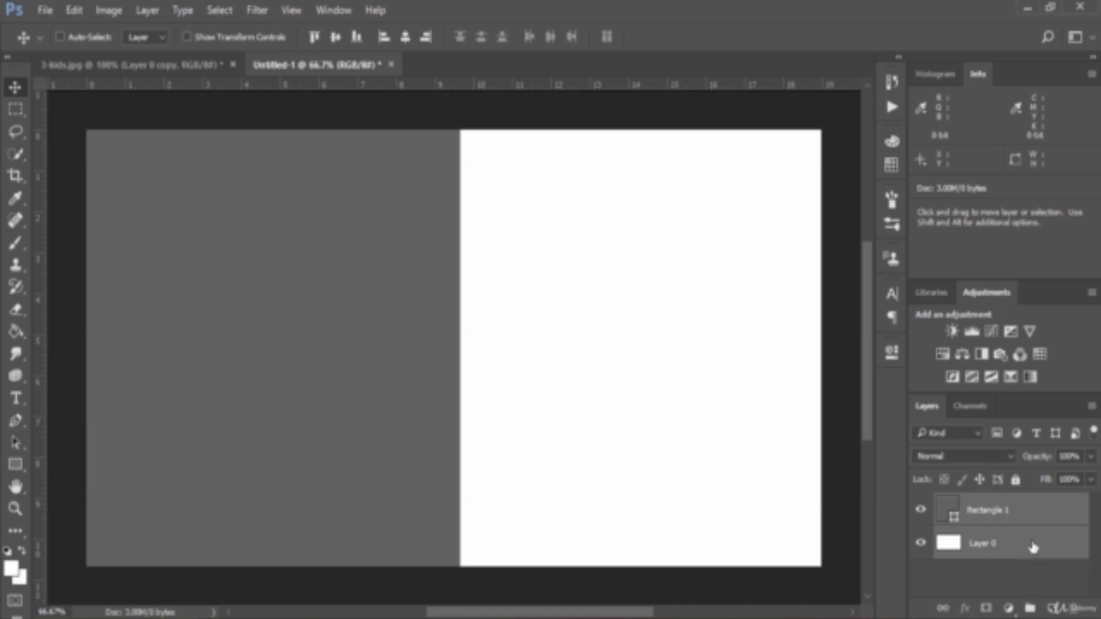
key("ctrl+e")
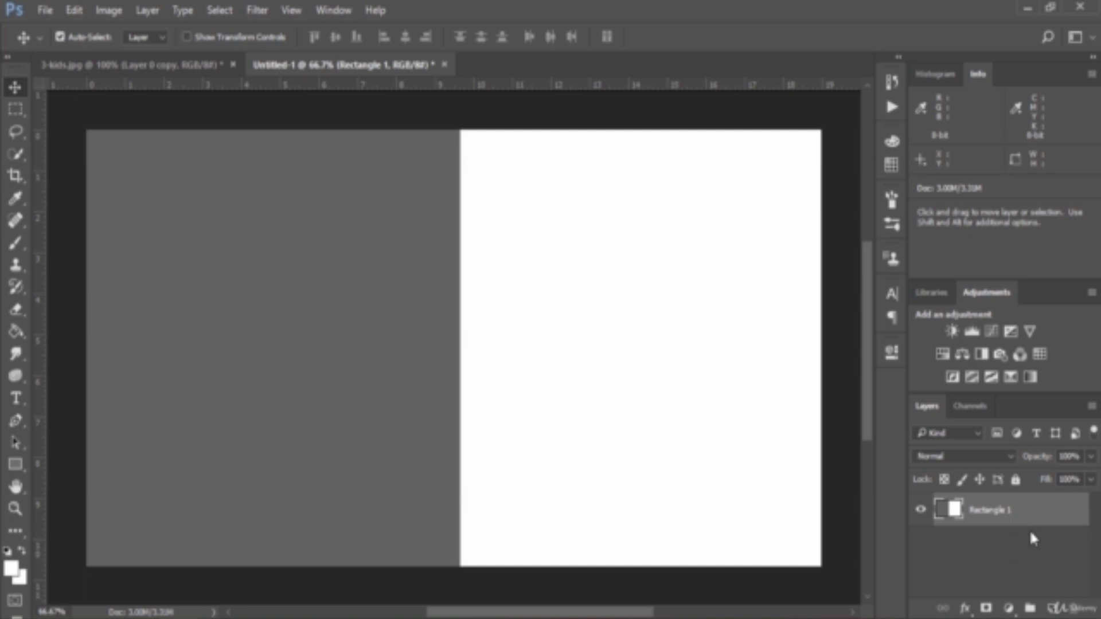
left_click_drag(436, 364, 573, 379)
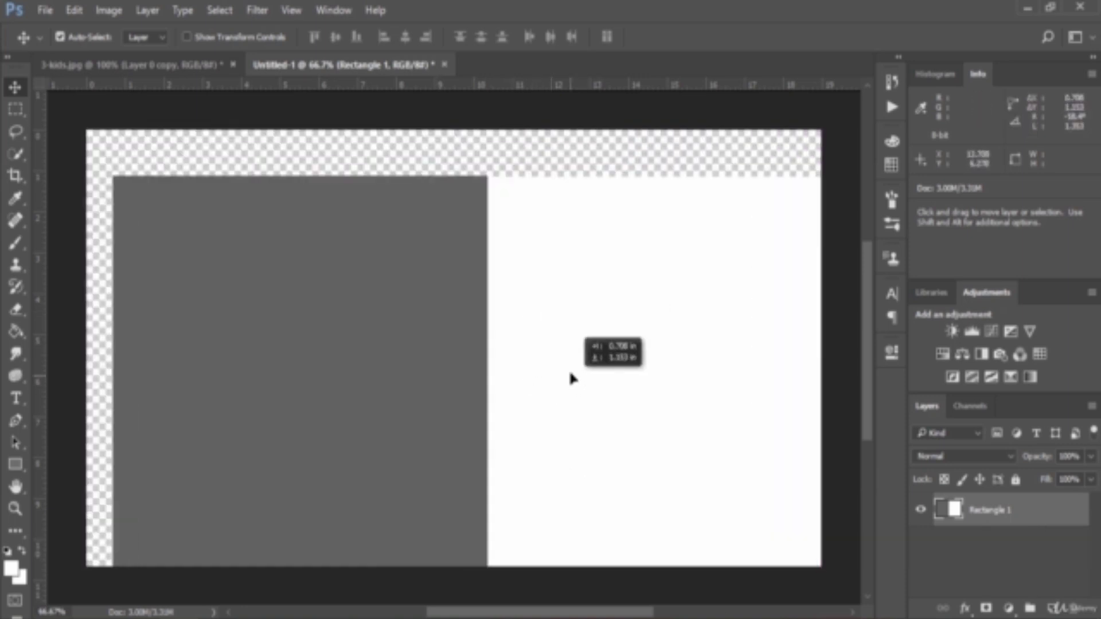
key("ctrl+z")
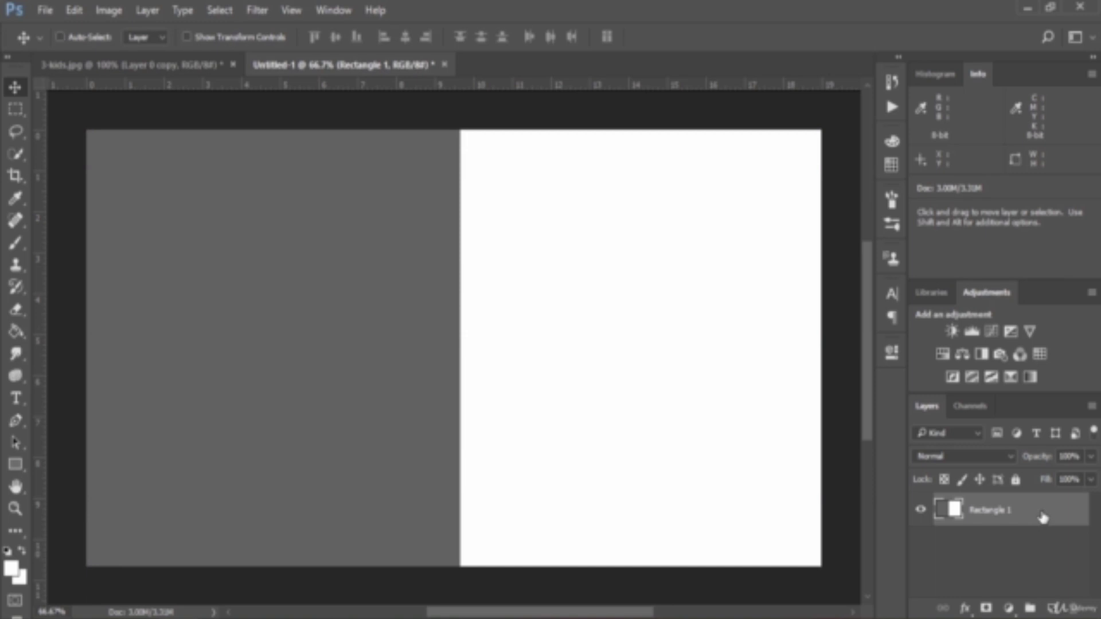
Step: Set Rectangle 1 and its copies to Multiply, stacking copies until the grey half turns black
key("ctrl+j")
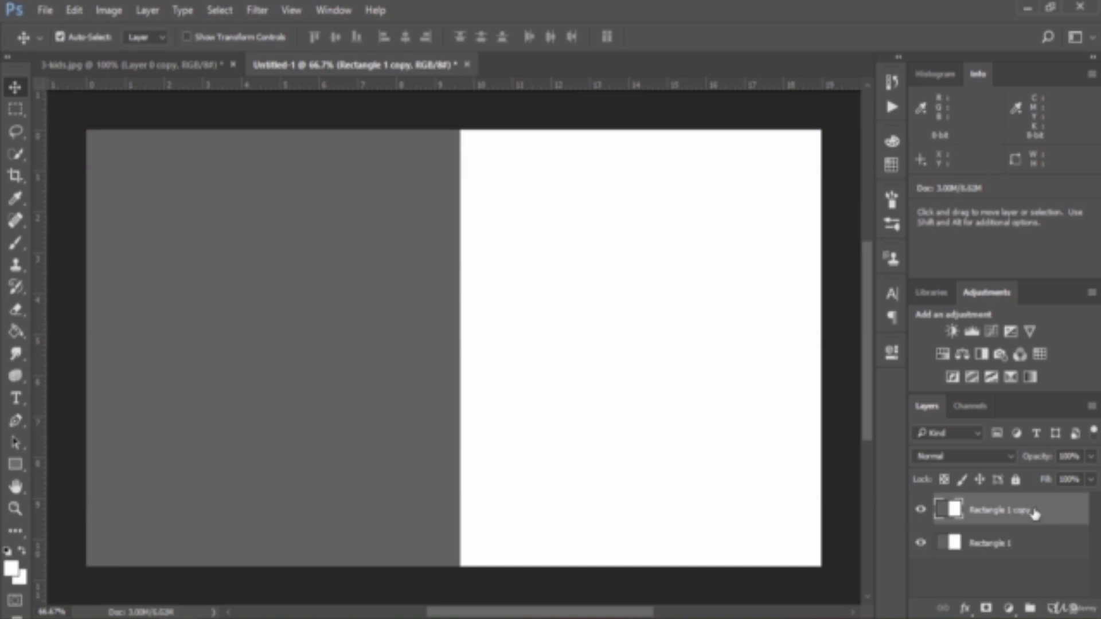
left_click(970, 458)
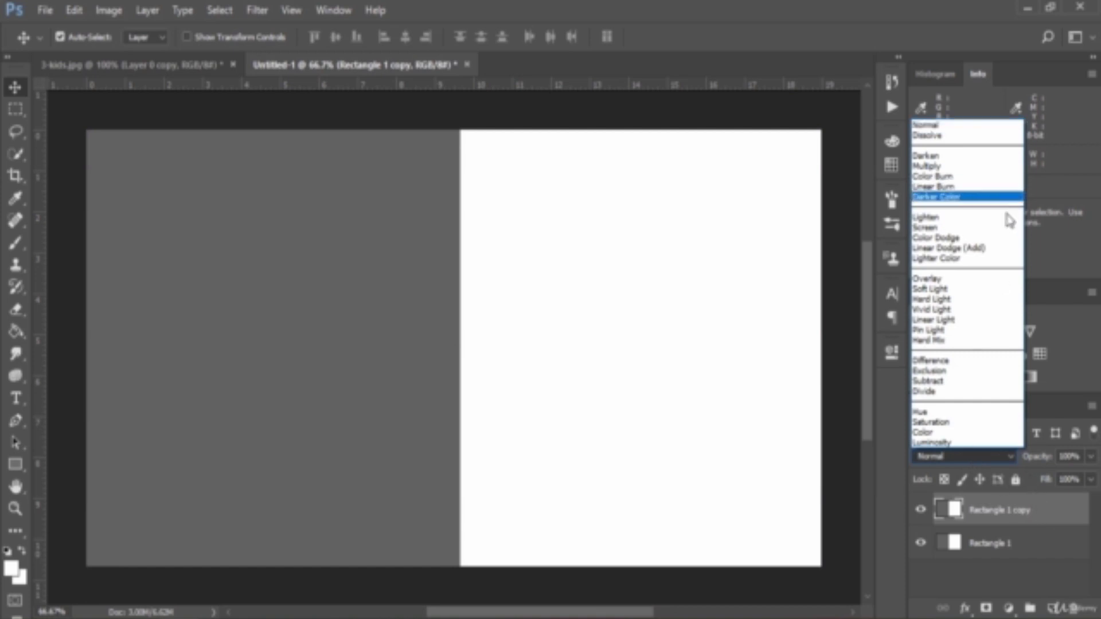
left_click(971, 164)
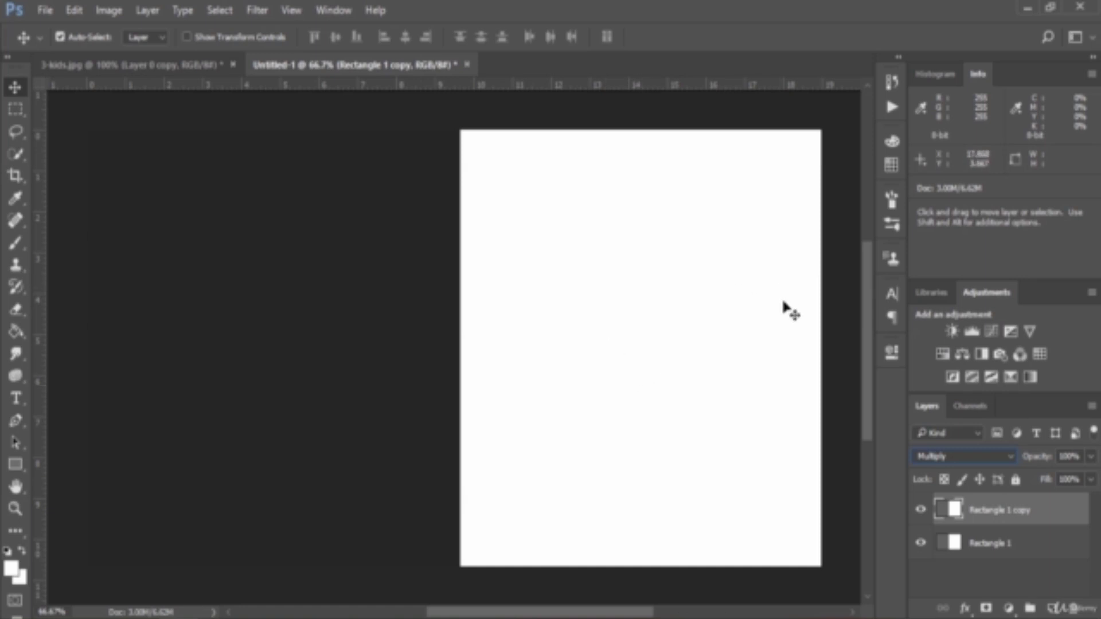
left_click(1036, 555)
left_click(989, 456)
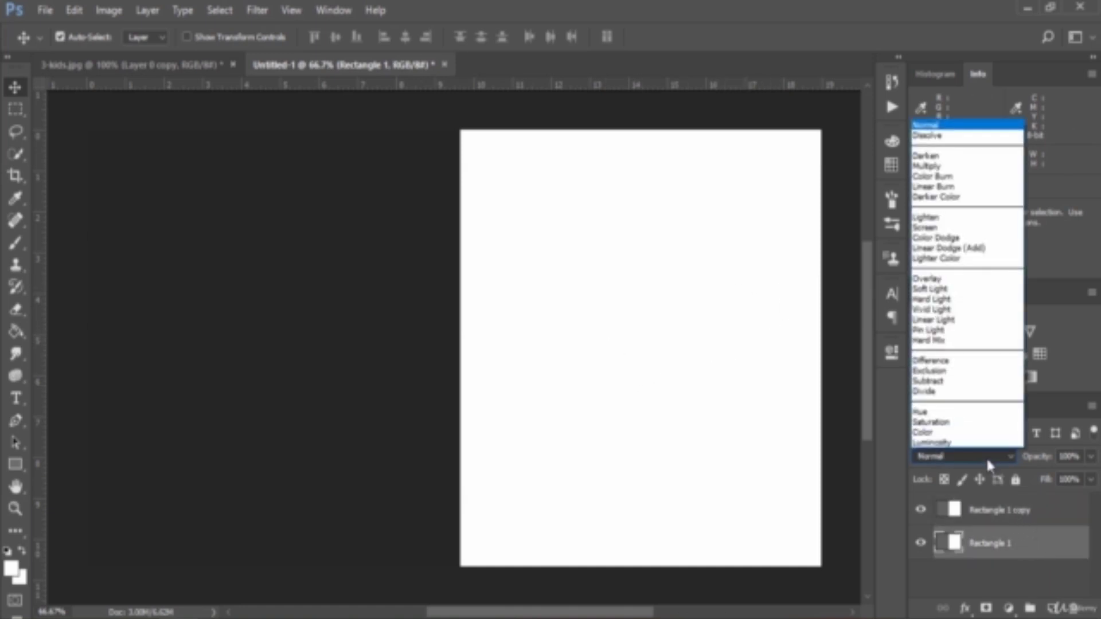
left_click(937, 169)
mouse_move(1040, 555)
left_mouse_down()
mouse_move(1052, 602)
mouse_move(1030, 608)
left_mouse_up()
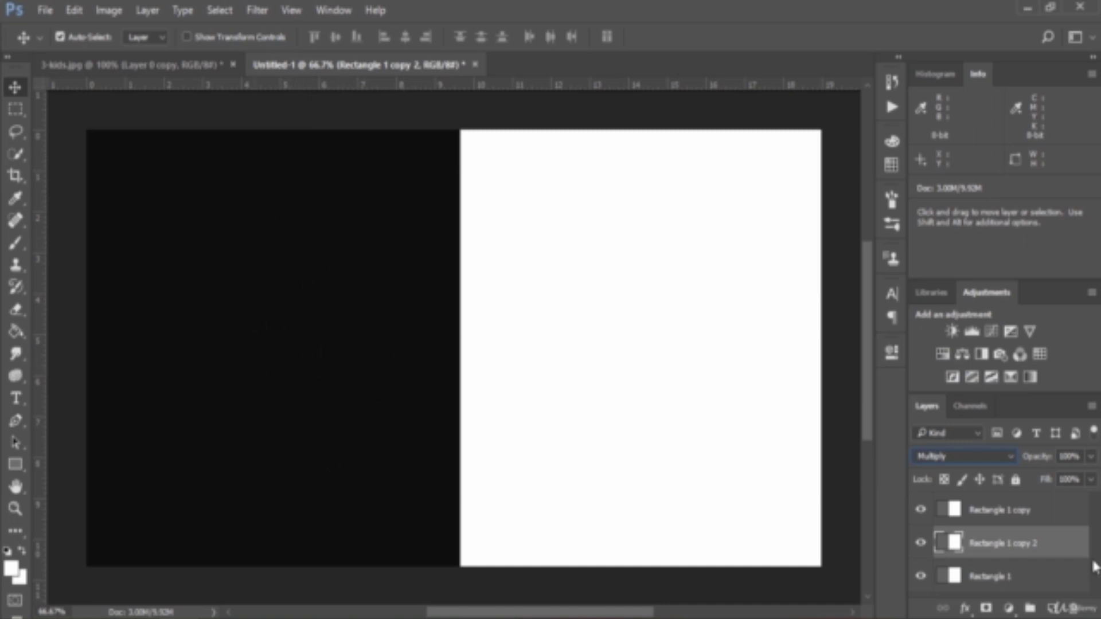
left_click_drag(1029, 578, 1030, 608)
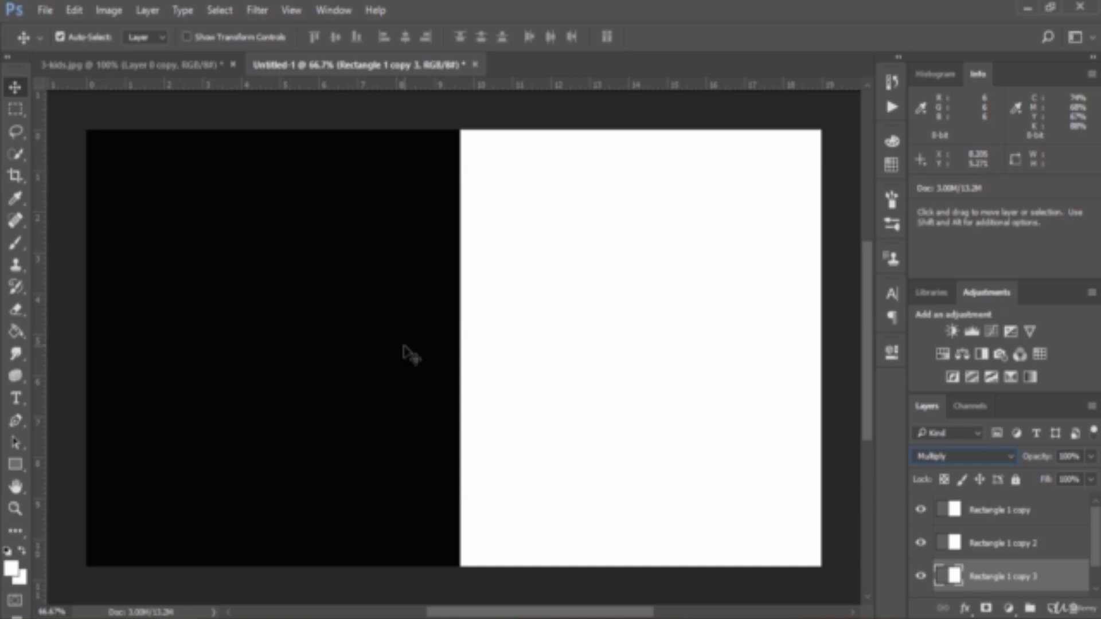
key("ctrl+j")
key("ctrl+j")
key("ctrl+j")
Step: On 3-kids.jpg, compare the photo before and after Multiply using History
left_click(152, 67)
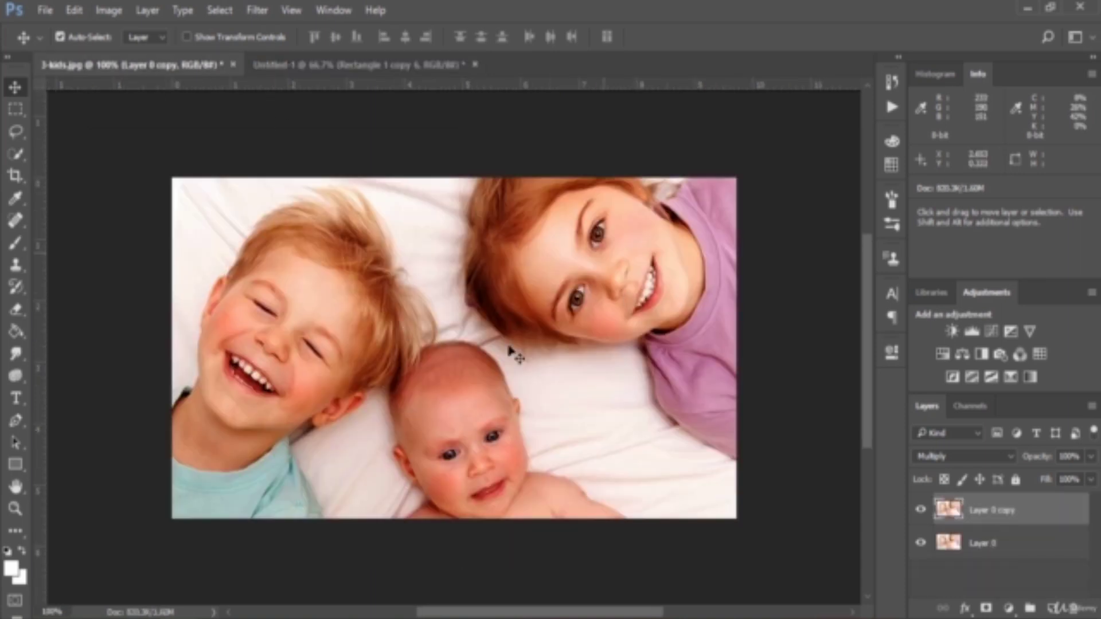
left_click(891, 81)
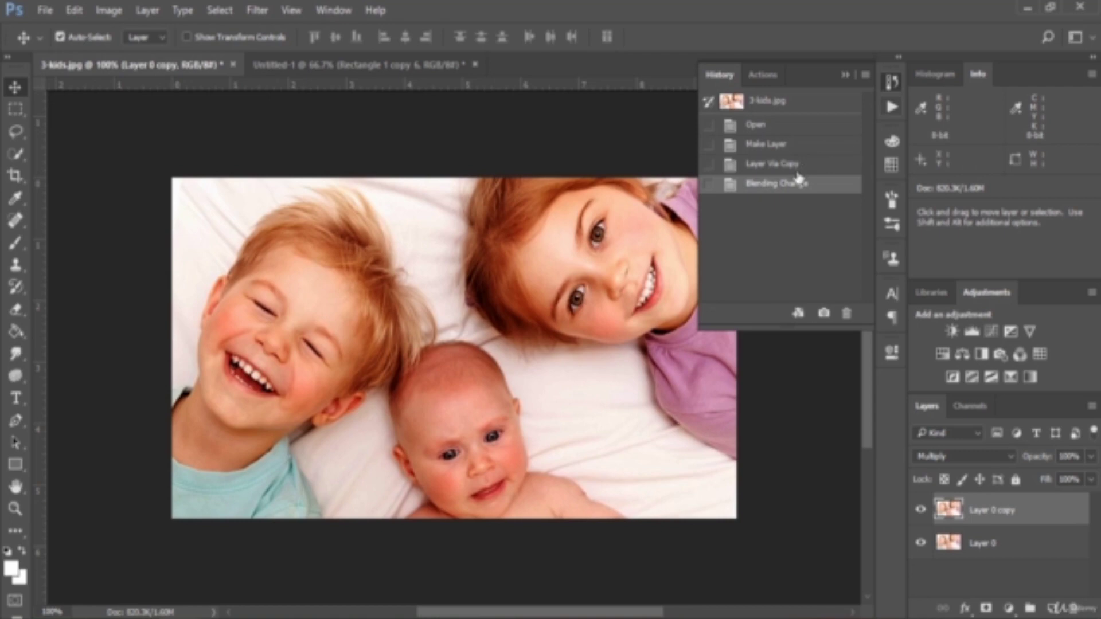
left_click(799, 163)
left_click(803, 186)
left_click(799, 164)
left_click(802, 183)
left_click(798, 165)
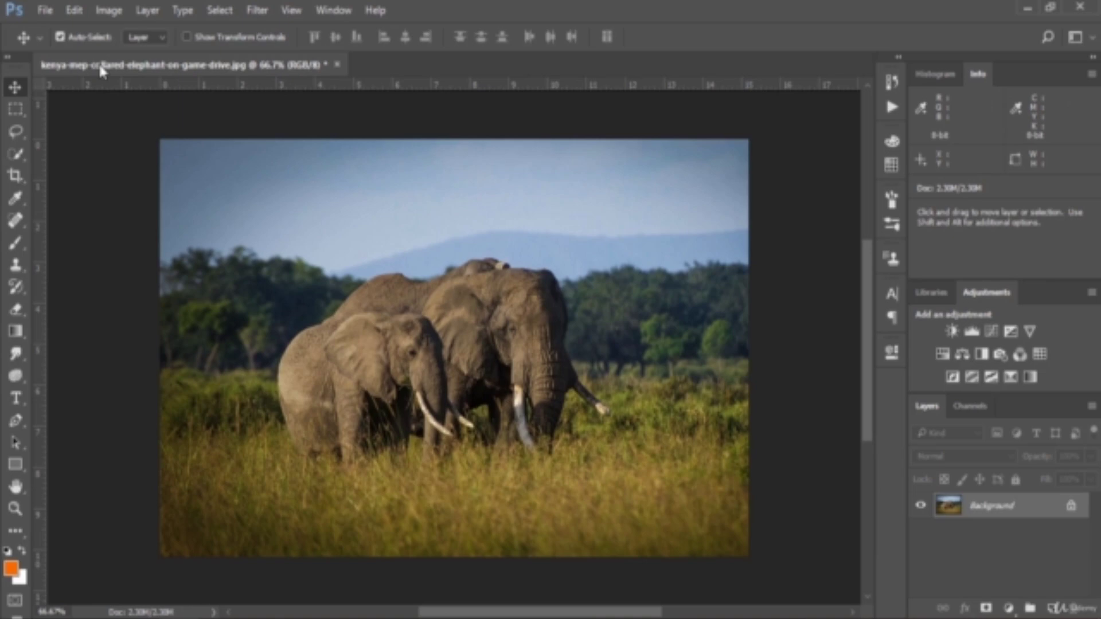
Step: Place the birds image 1.jpg as an embedded layer in the elephant photo
left_click(50, 15)
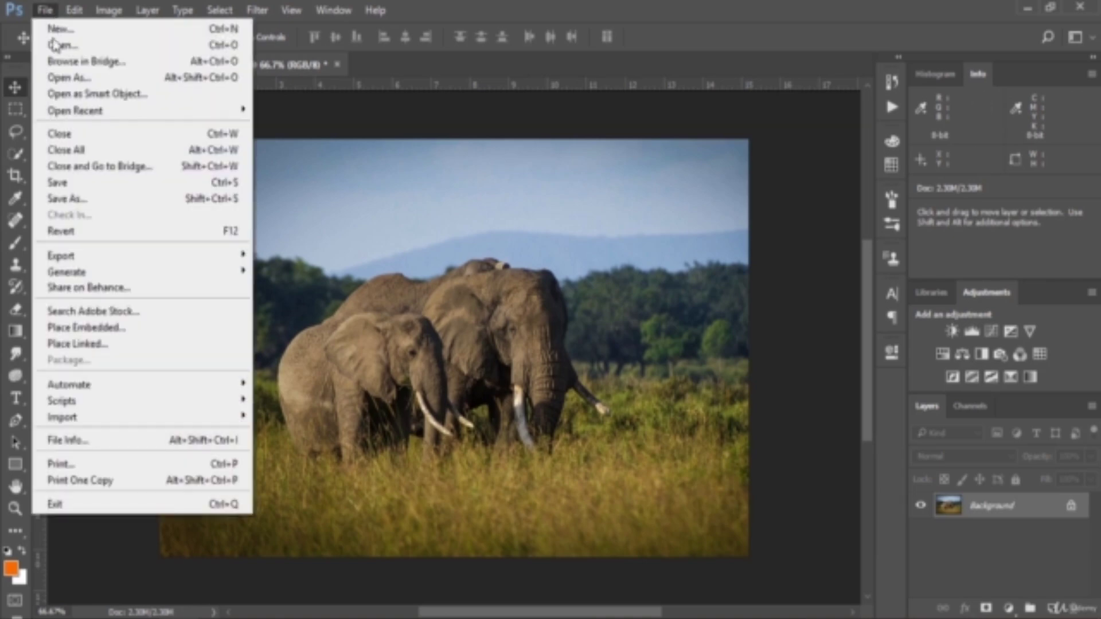
left_click(137, 332)
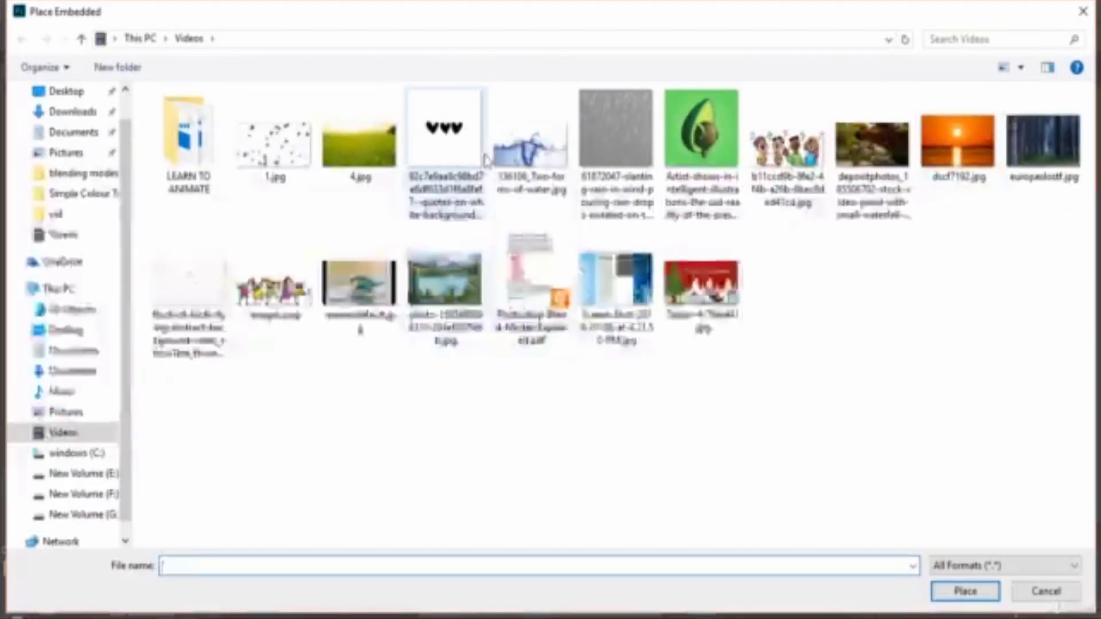
left_click(274, 142)
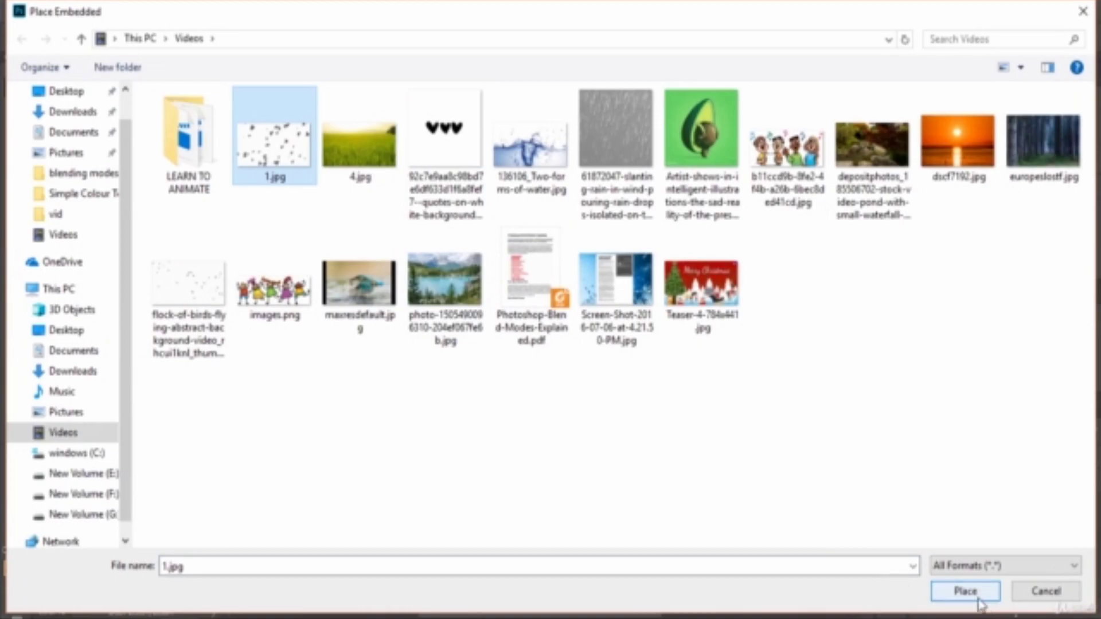
left_click(936, 595)
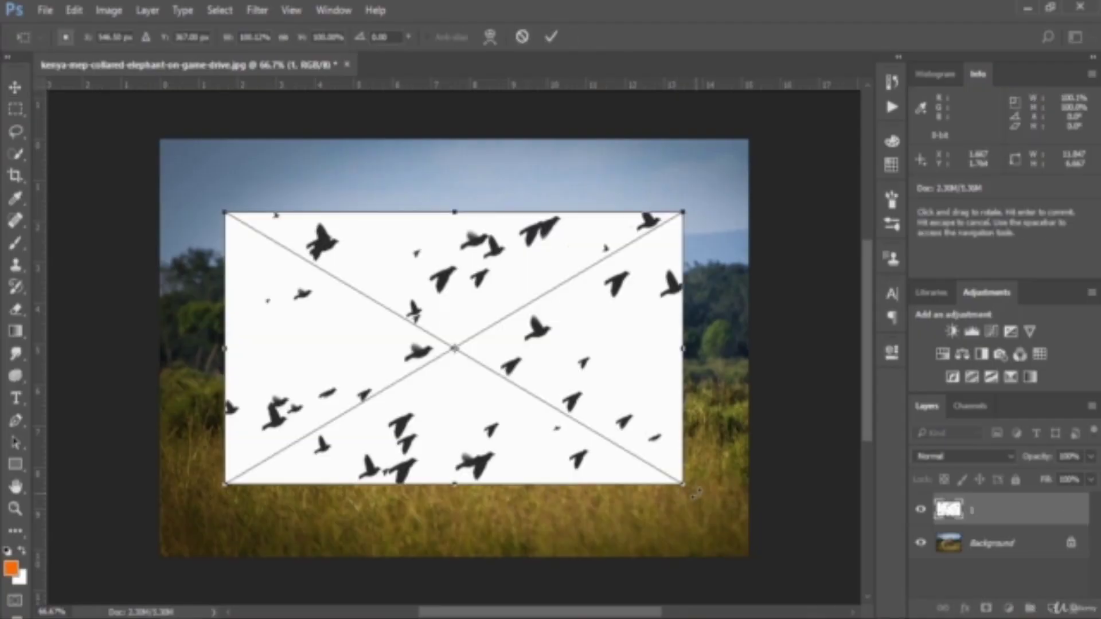
Step: Shrink, tilt and position the birds image across the sky at the top
mouse_move(684, 484)
left_mouse_down()
mouse_move(493, 328)
mouse_move(529, 297)
left_mouse_up()
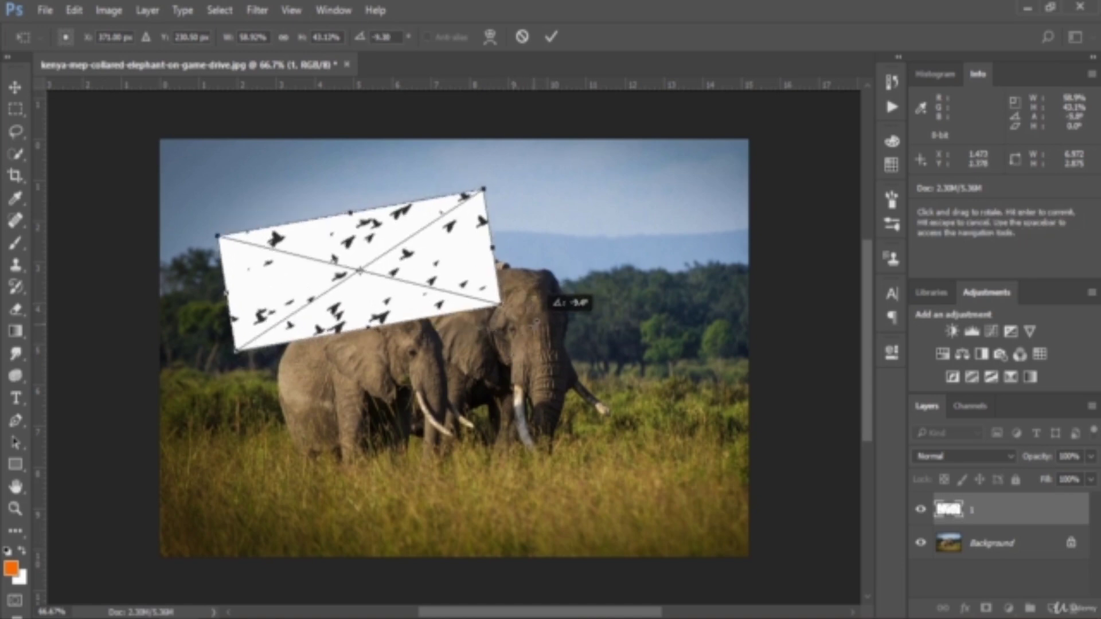
mouse_move(472, 214)
left_mouse_down()
mouse_move(479, 221)
mouse_move(555, 153)
left_mouse_up()
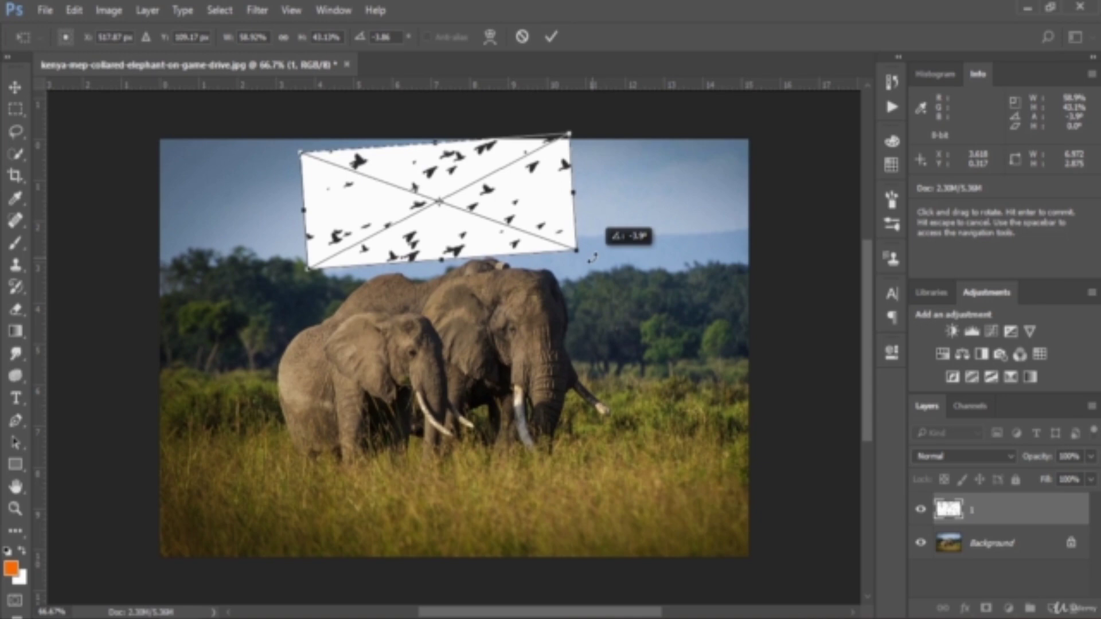
left_click_drag(596, 241, 593, 259)
left_click_drag(301, 152, 256, 138)
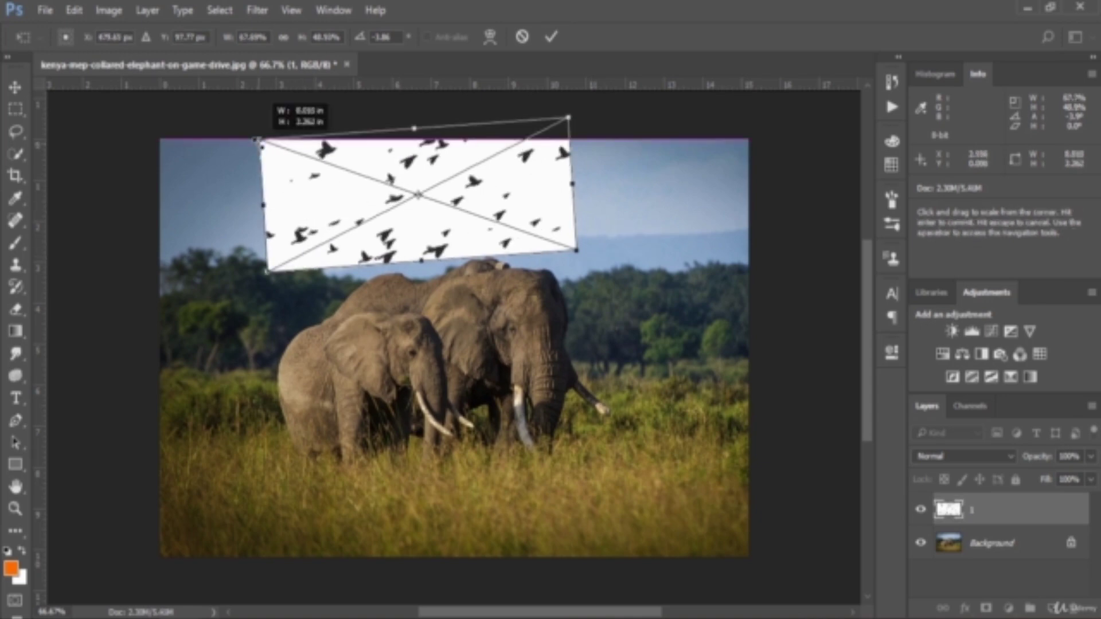
Step: Commit the transform and set the birds layer to Multiply, hiding its white background
key("Return")
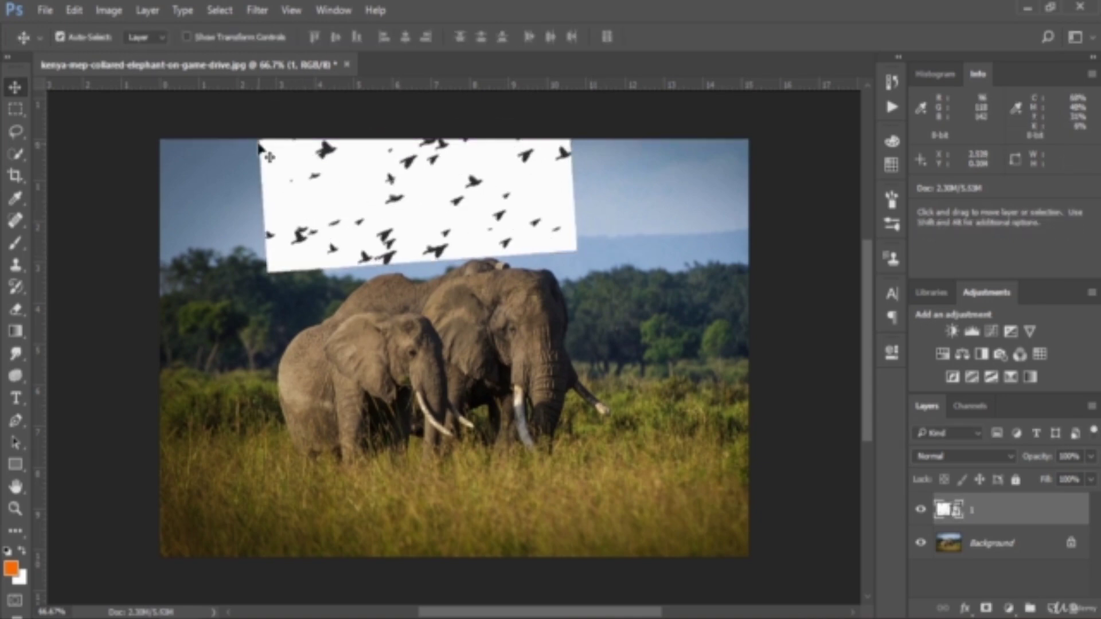
left_click(978, 457)
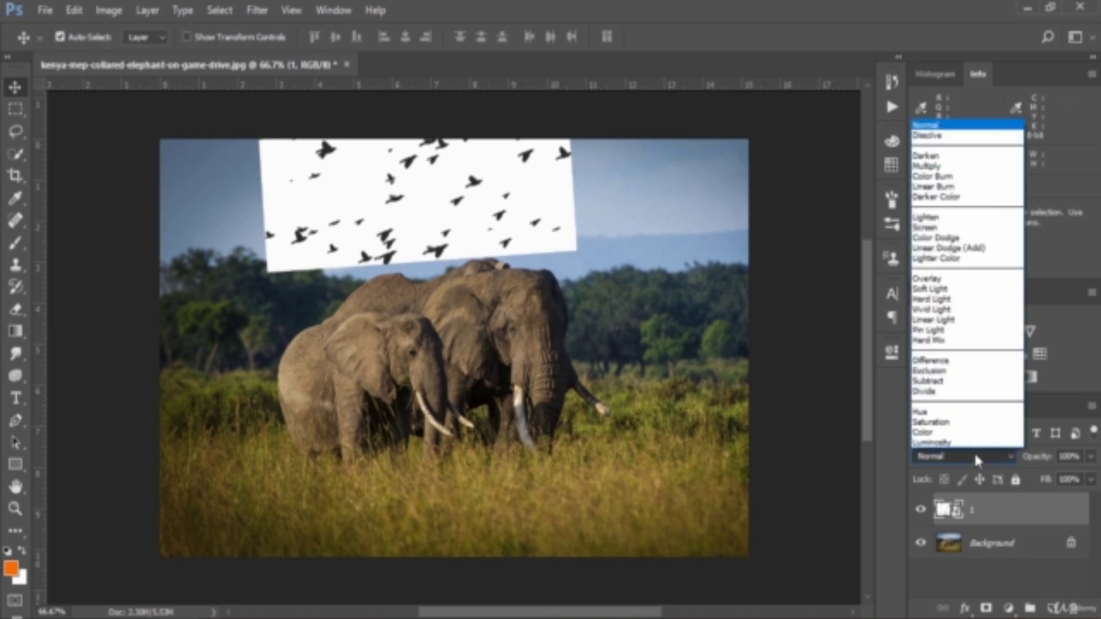
left_click(944, 166)
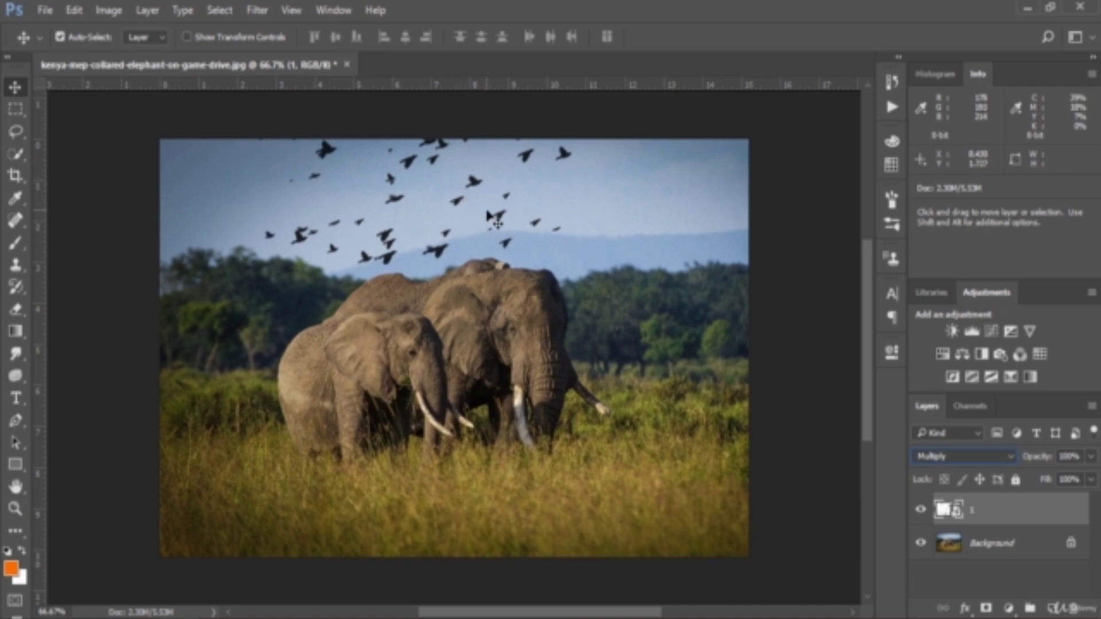
key("ctrl")
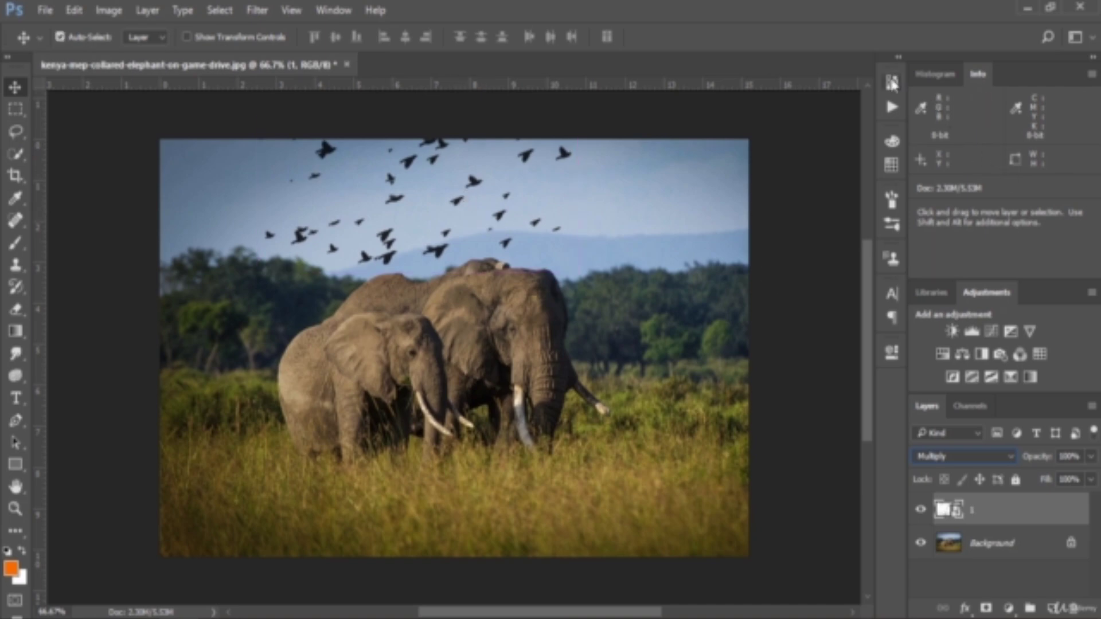
Step: Revert the birds layer to Normal in History and move it lower over the elephants
left_click(892, 83)
left_click(798, 273)
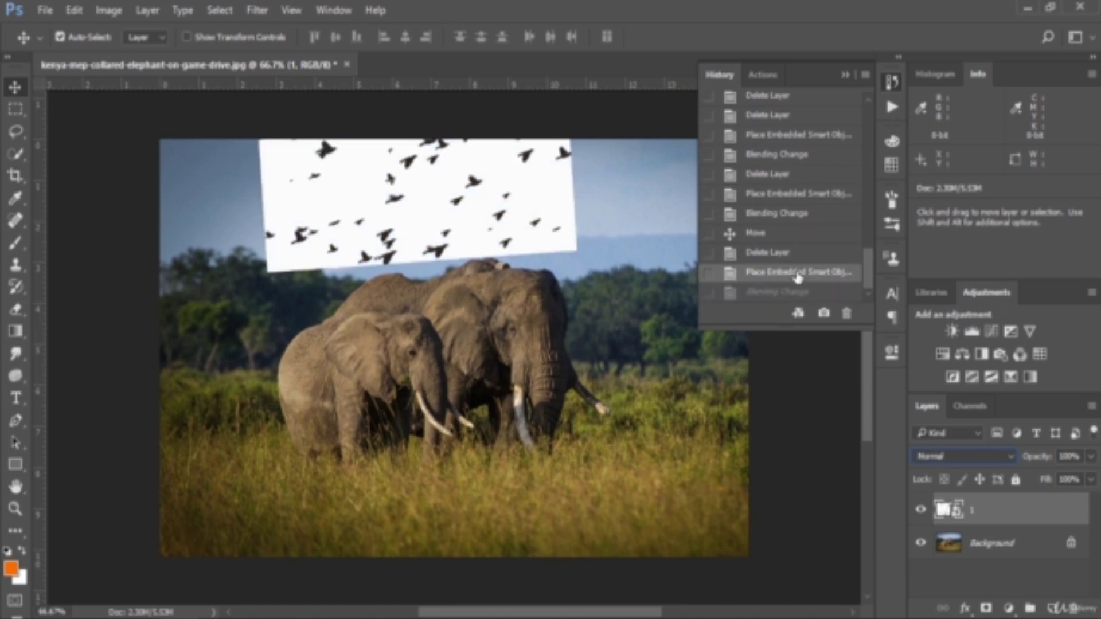
left_click(848, 79)
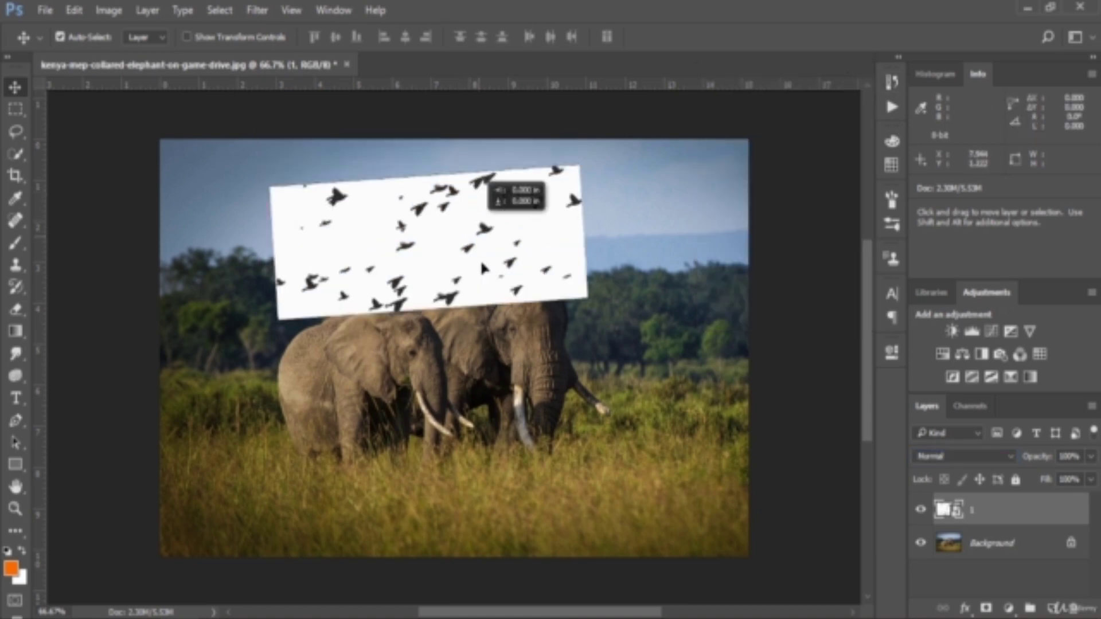
left_click_drag(473, 202, 486, 280)
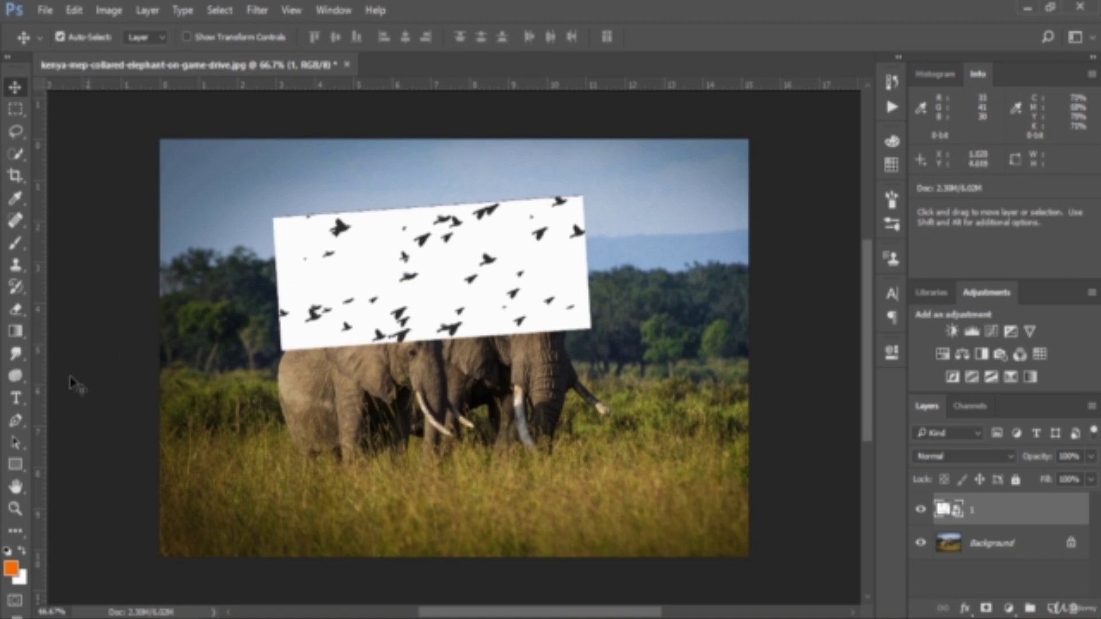
Step: Rasterize the birds layer and Paint Bucket its white background with light peach
left_click(11, 567)
left_click_drag(267, 235, 260, 226)
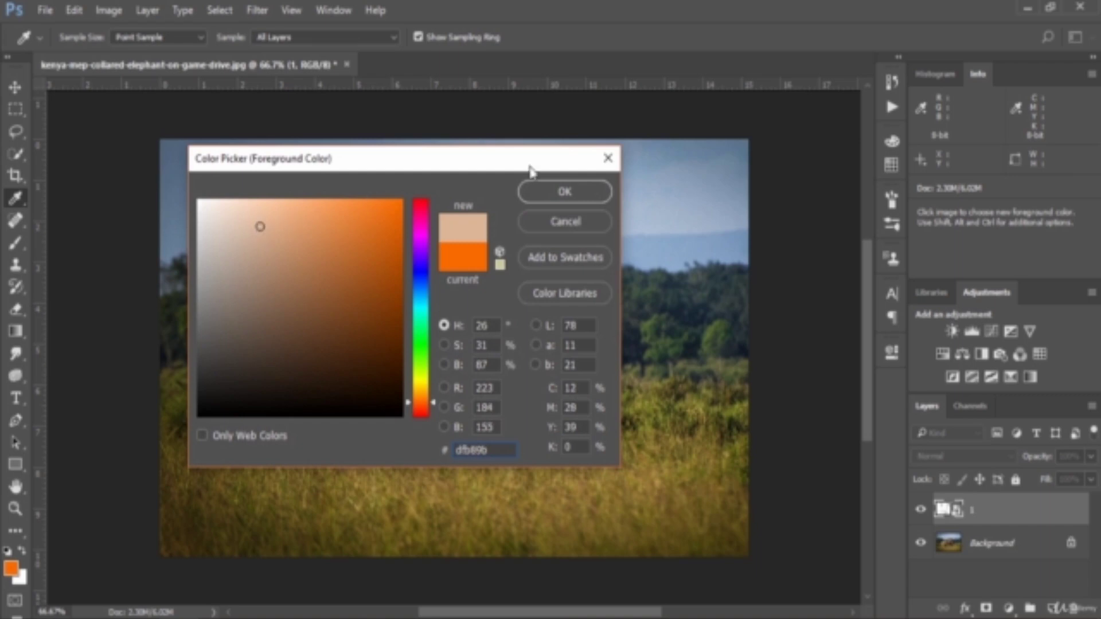
left_click(551, 196)
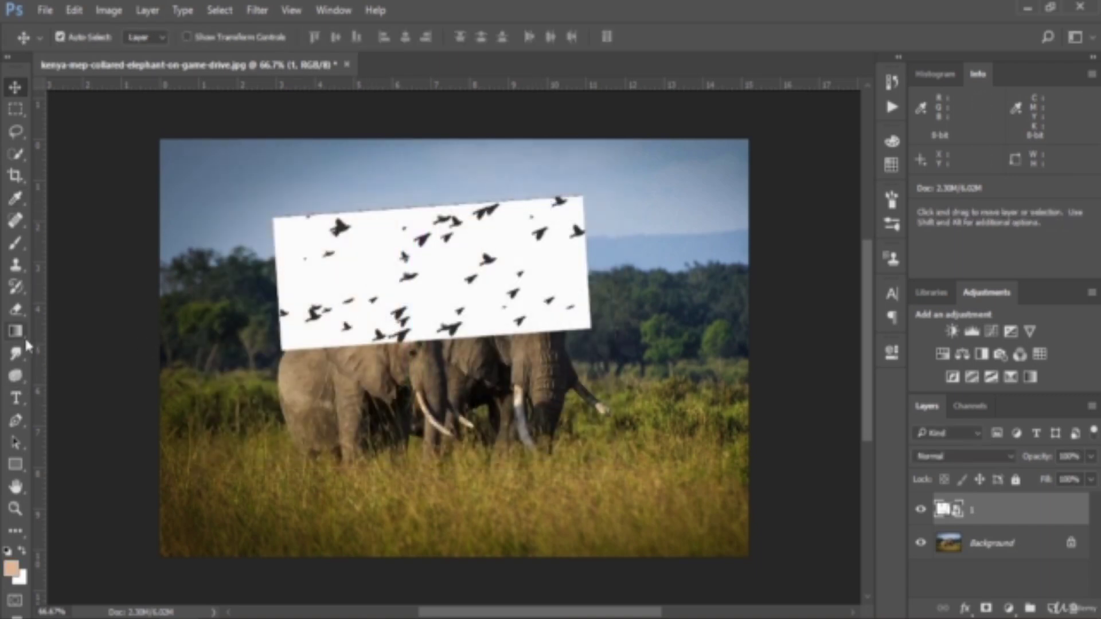
left_click(18, 332)
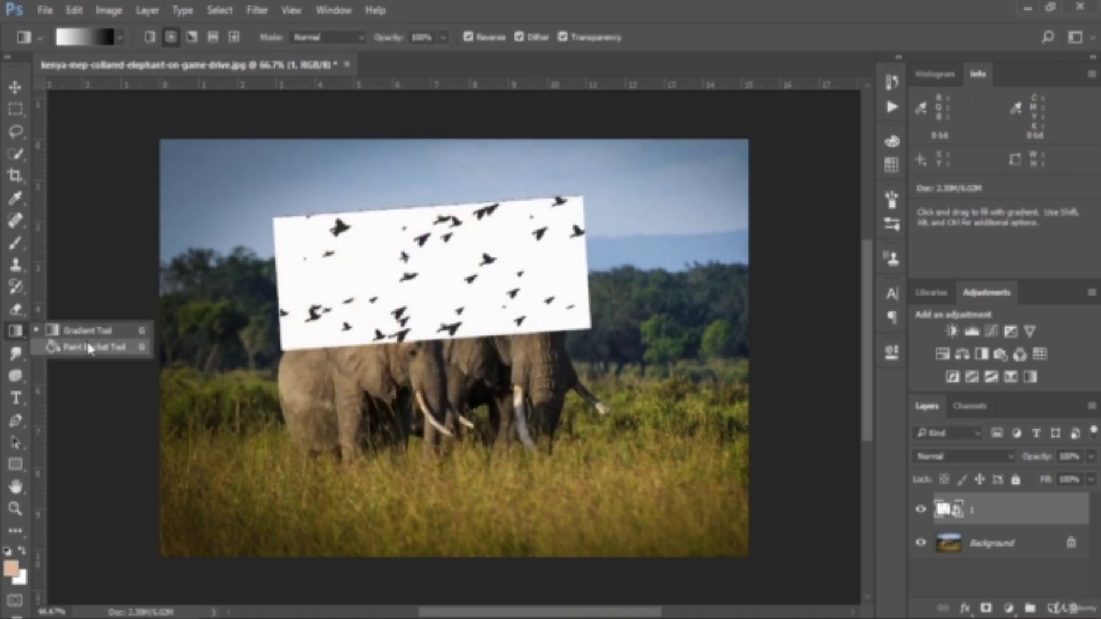
left_click(78, 348)
left_click(362, 271)
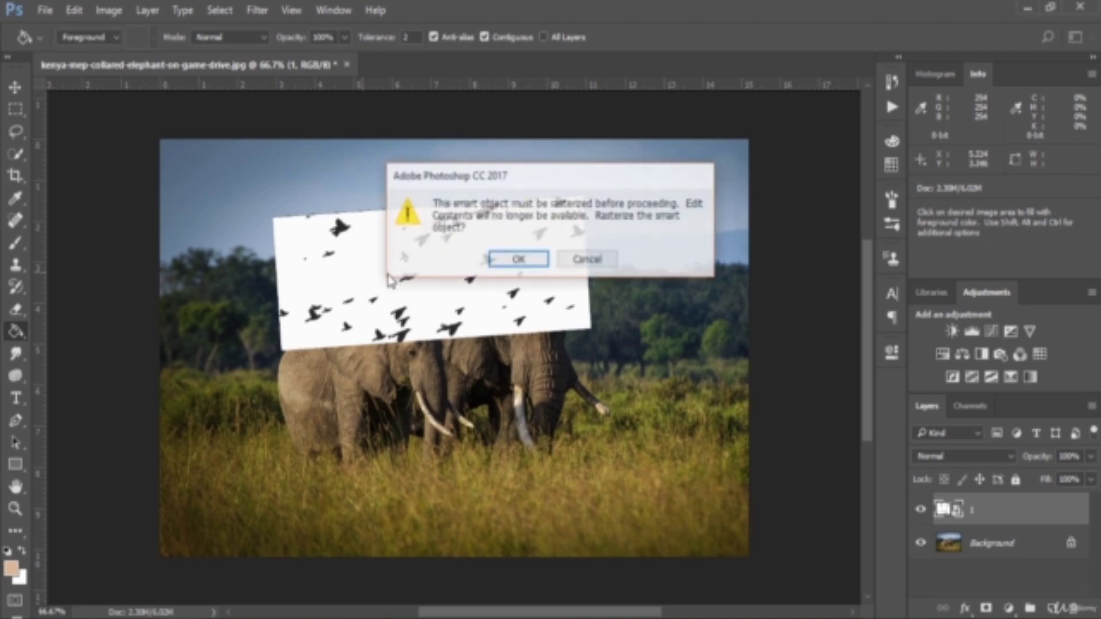
left_click(515, 257)
left_click(381, 272)
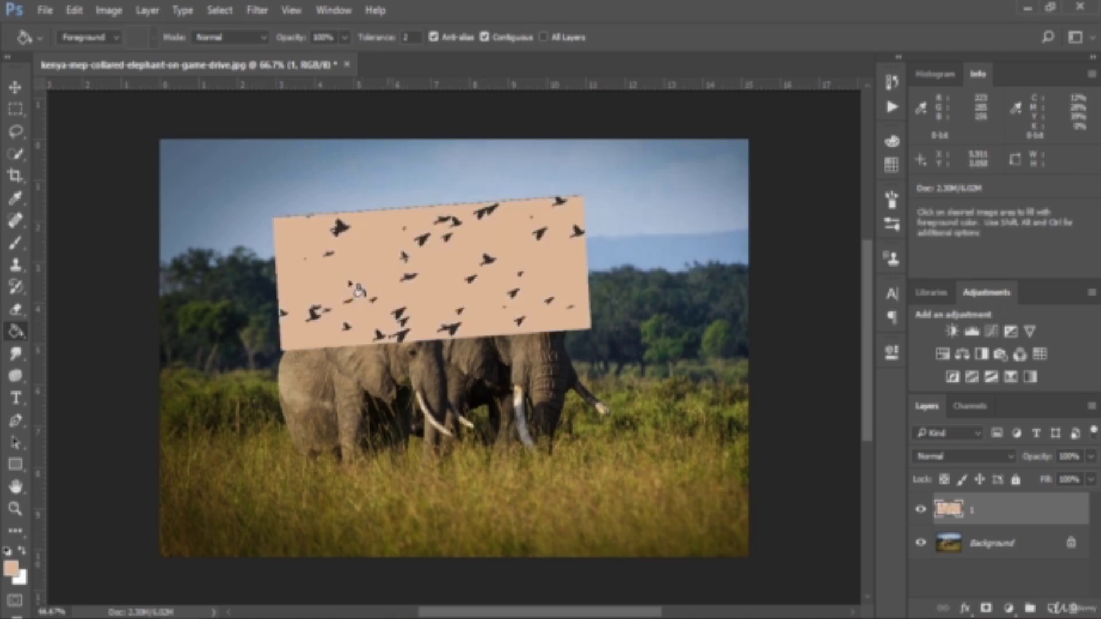
Step: Set the peach-tinted bird layer to Multiply and drag it up across the sky
left_click(14, 87)
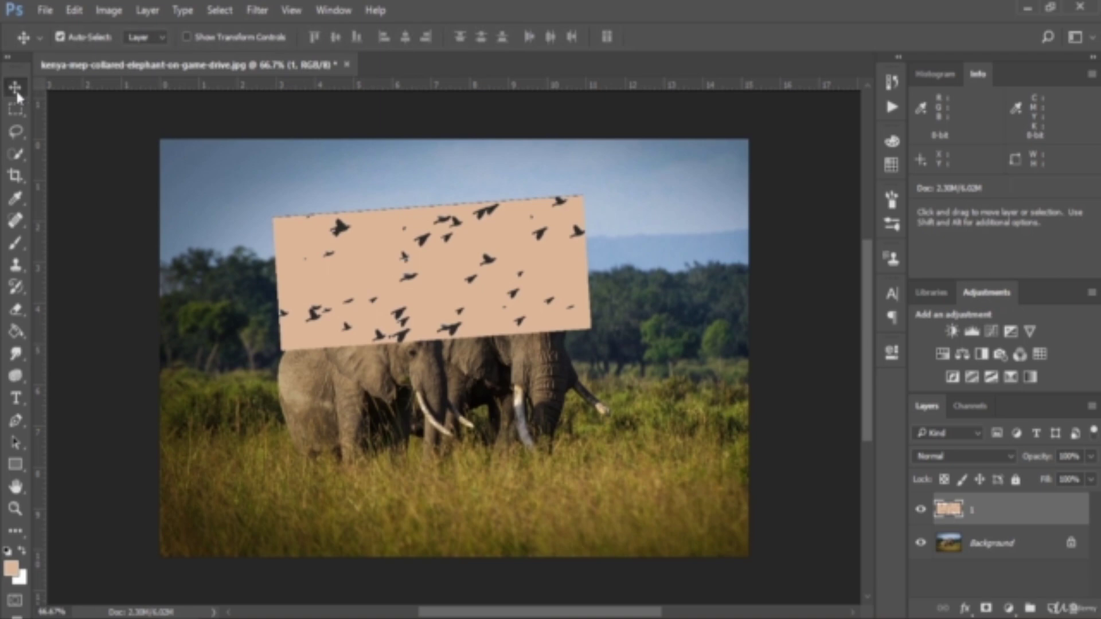
left_click(965, 457)
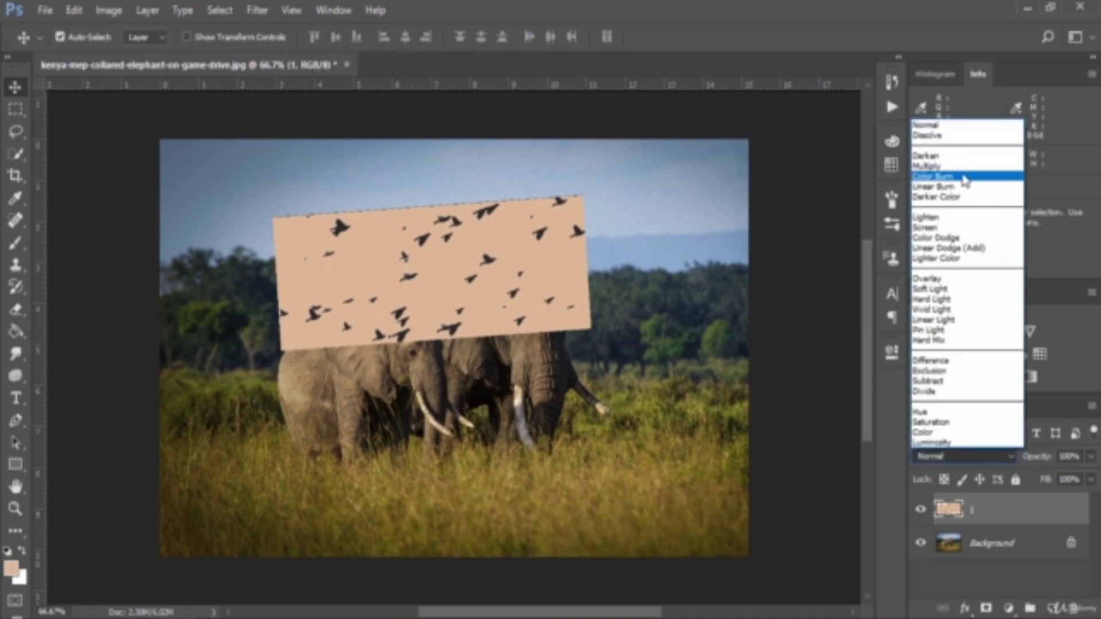
left_click(949, 168)
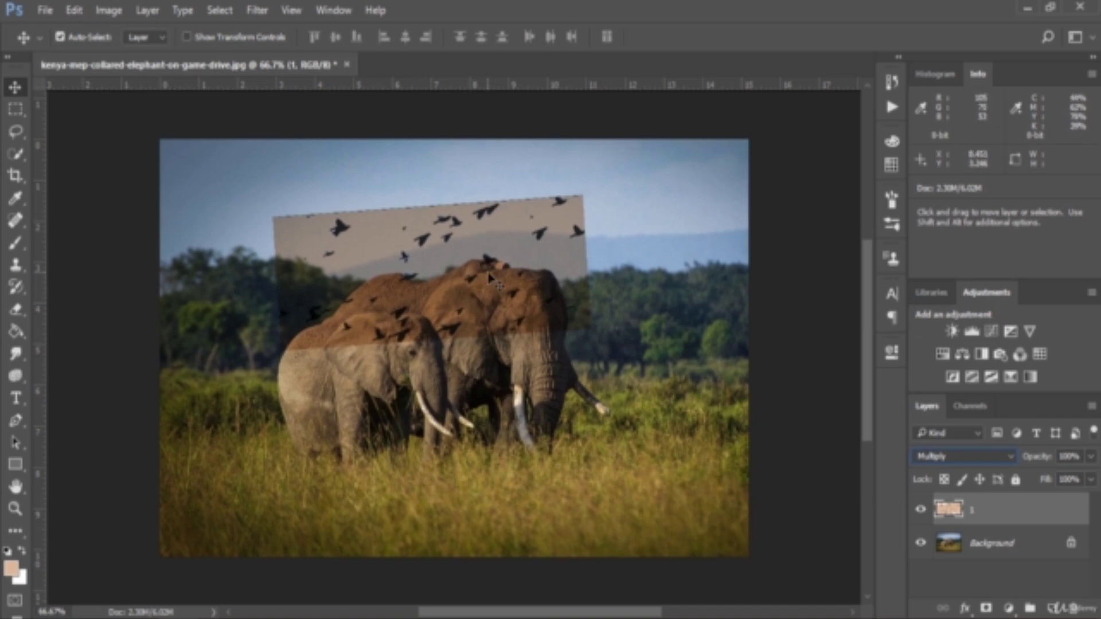
mouse_move(489, 277)
left_mouse_down()
mouse_move(435, 269)
mouse_move(470, 281)
mouse_move(480, 270)
mouse_move(496, 196)
left_mouse_up()
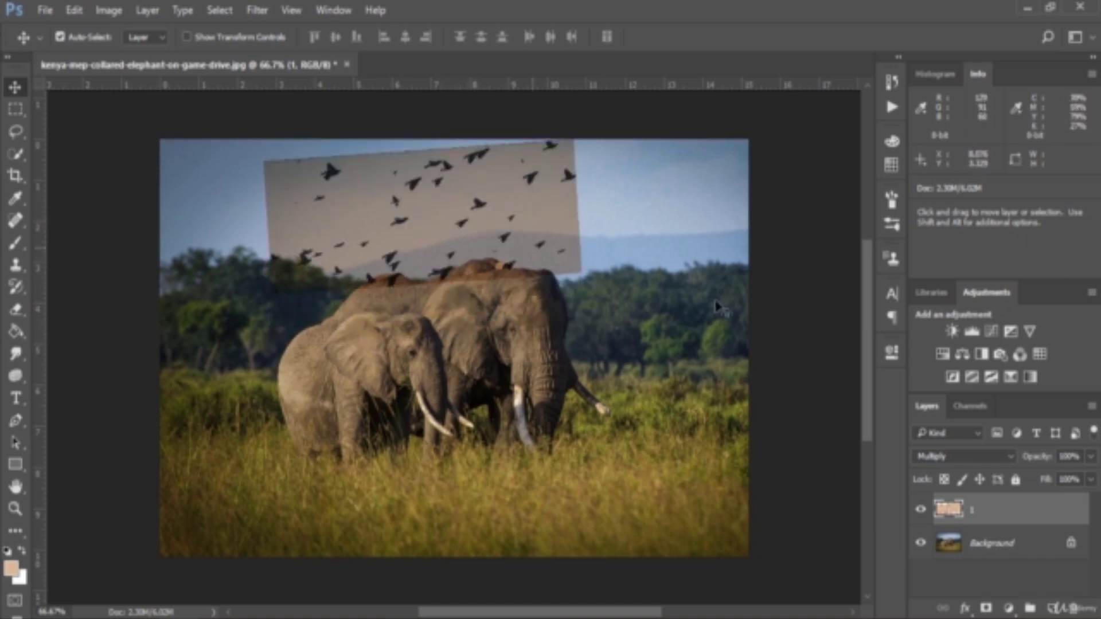
Step: Add a Levels adjustment layer clipped to the bird layer
left_click(1013, 608)
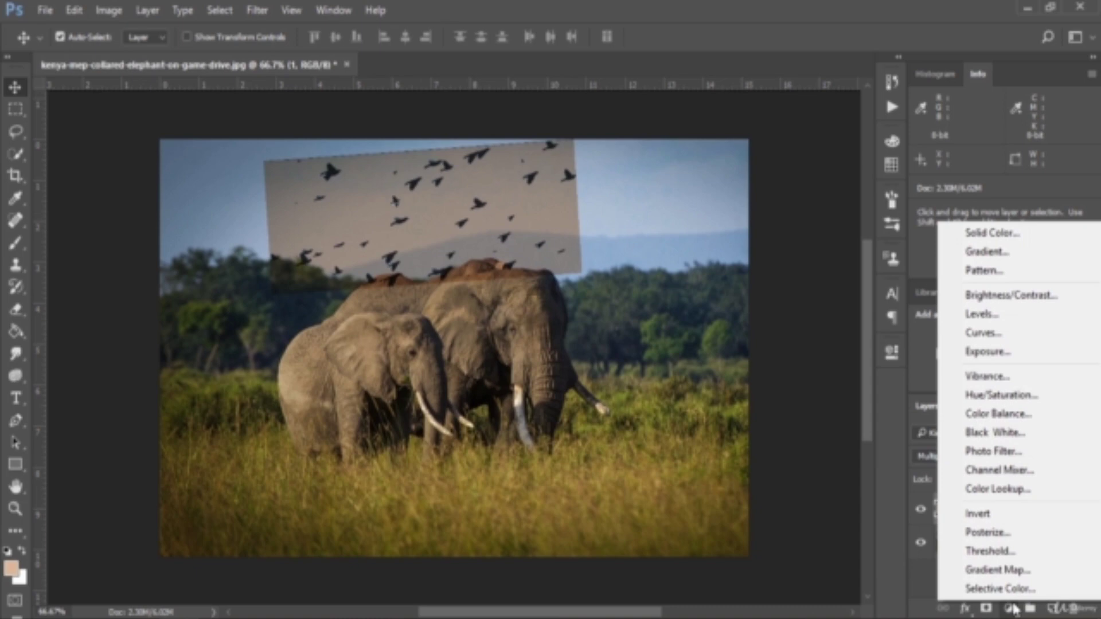
left_click(1018, 320)
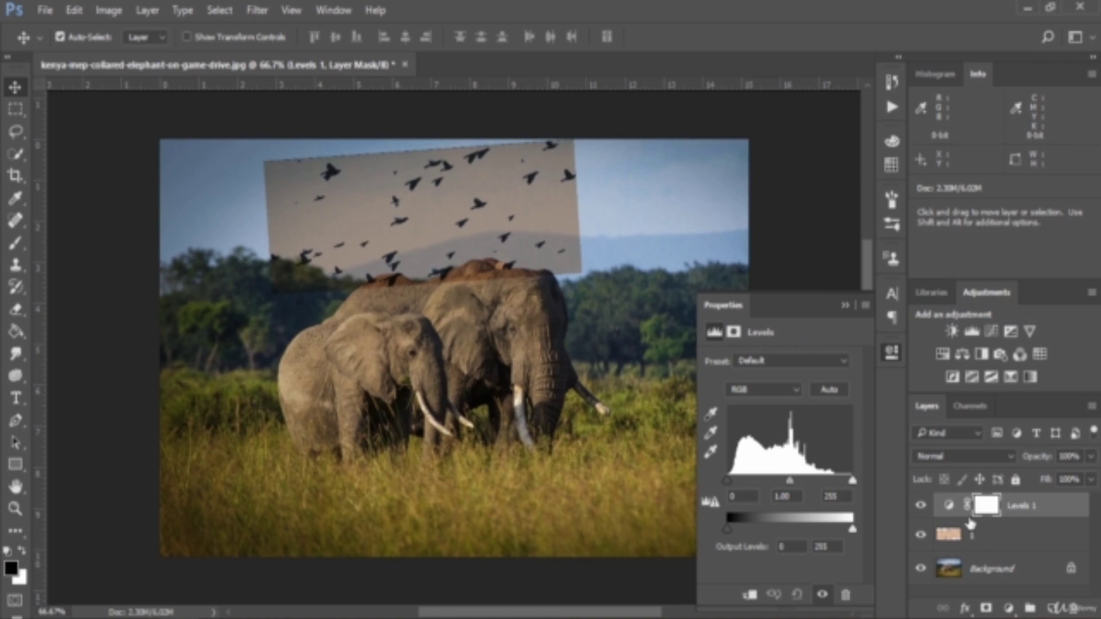
key("alt")
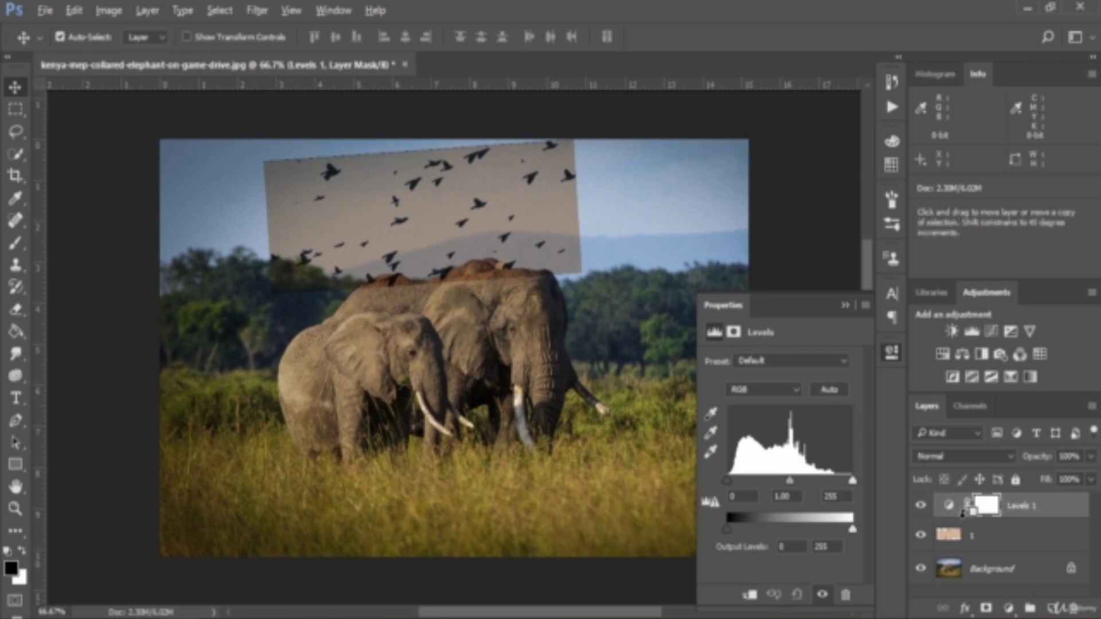
left_click(960, 519, "alt")
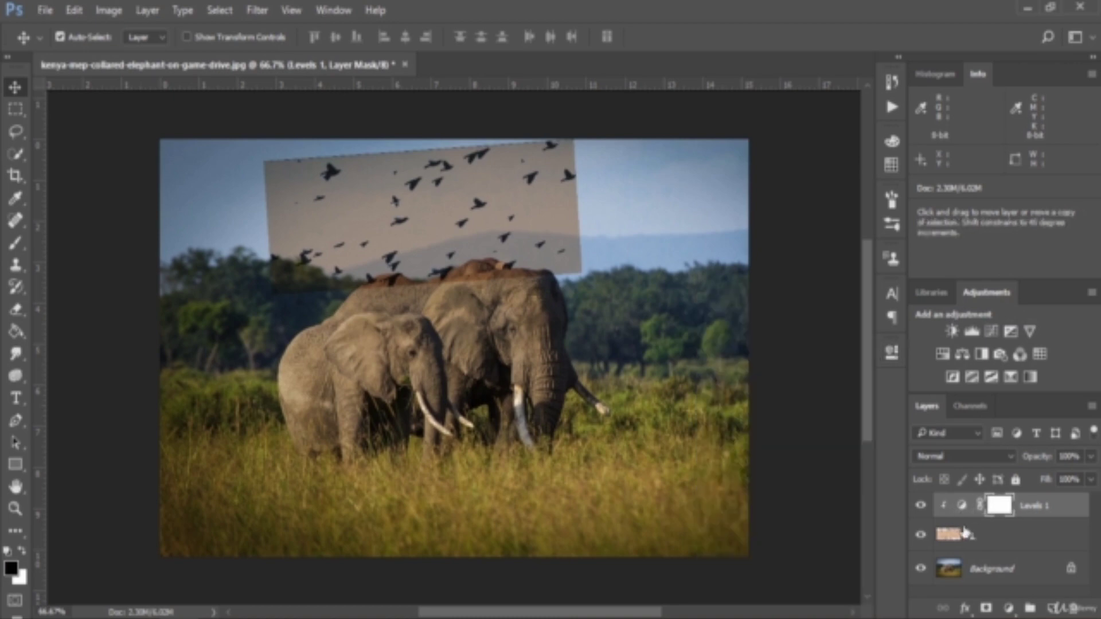
Step: Brighten midtones and whites in Levels to remove the peach background, then nudge the birds up
left_click(1003, 539)
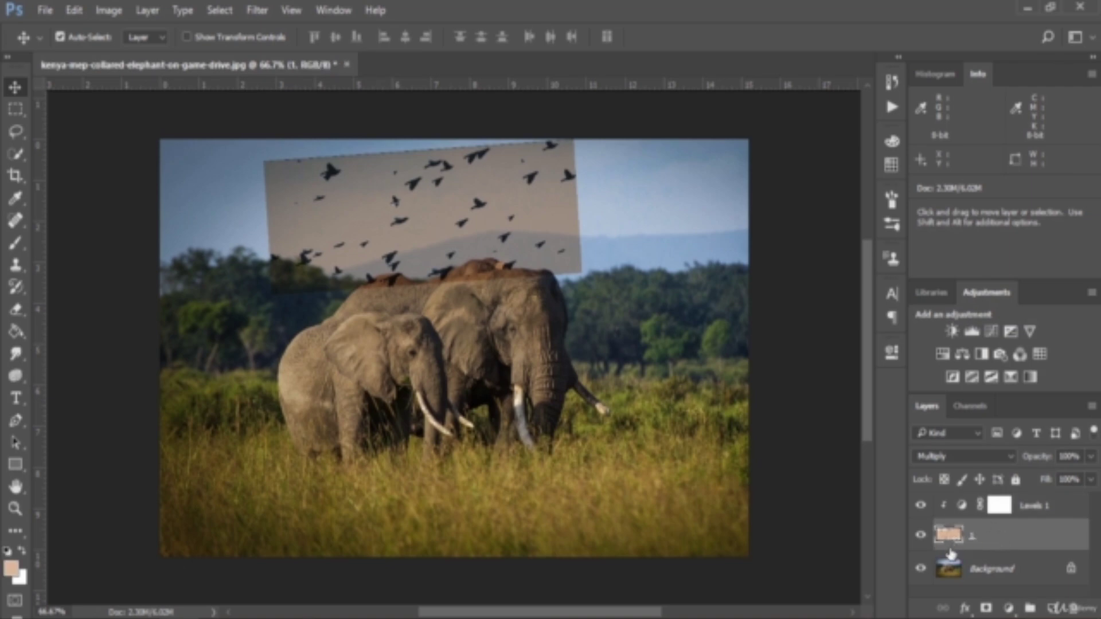
left_click(964, 513)
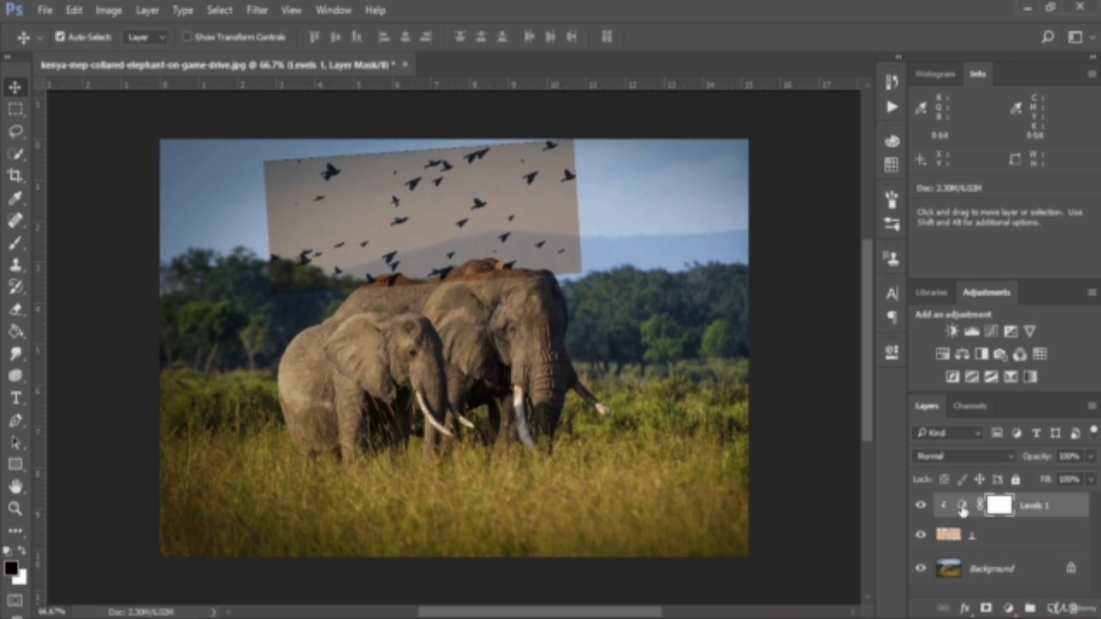
left_click(963, 511)
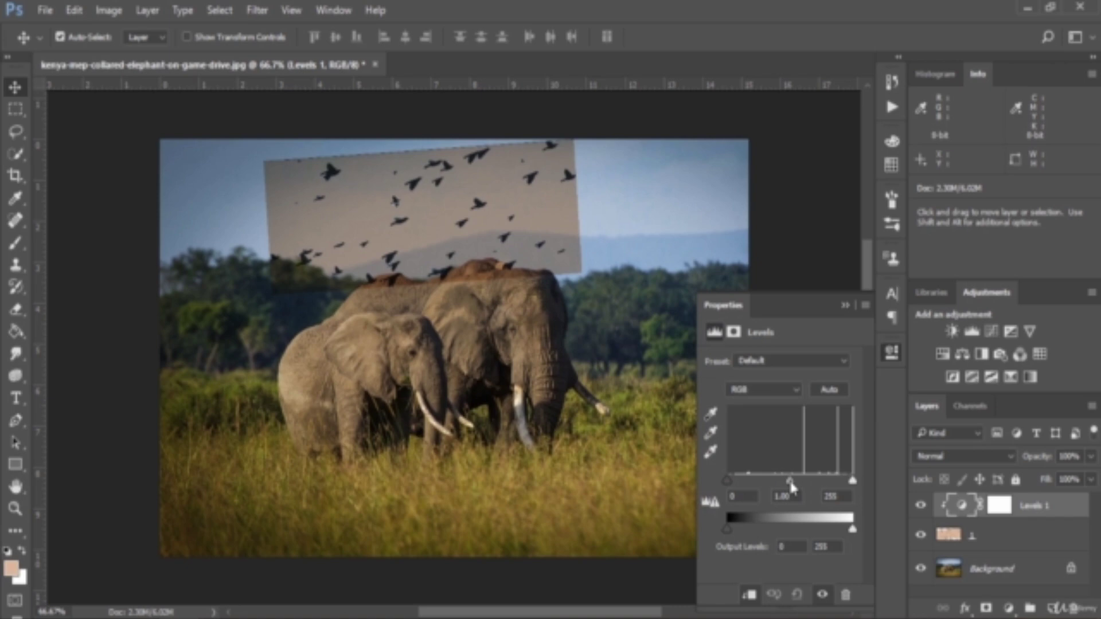
mouse_move(780, 483)
left_mouse_down()
mouse_move(740, 476)
mouse_move(754, 481)
left_mouse_up()
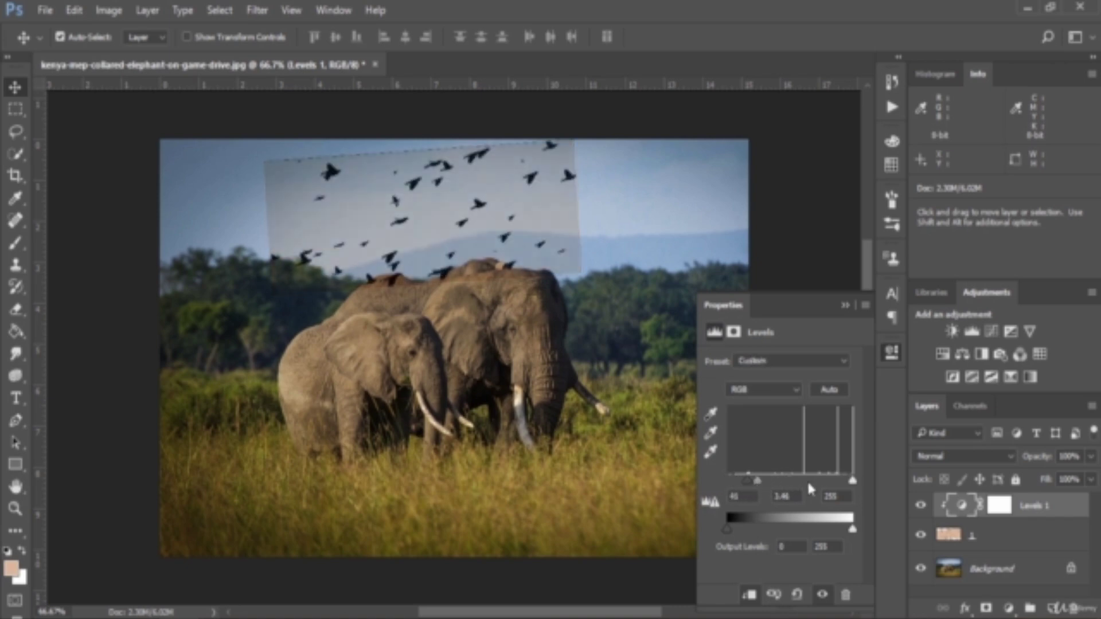
left_click_drag(852, 480, 775, 487)
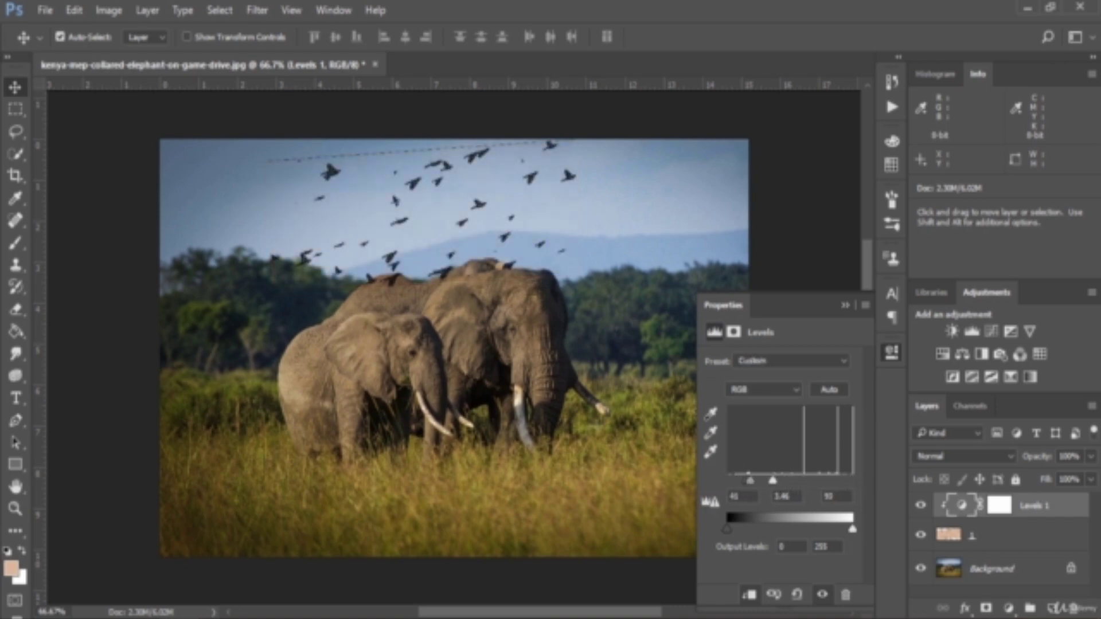
left_click(845, 306)
left_click_drag(445, 231, 451, 209)
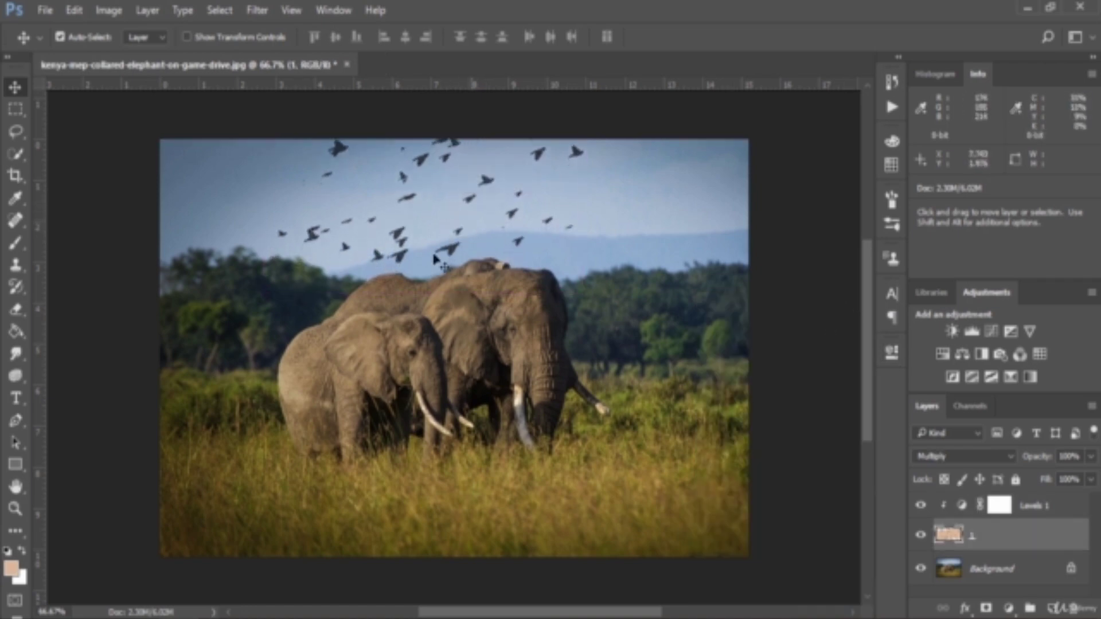